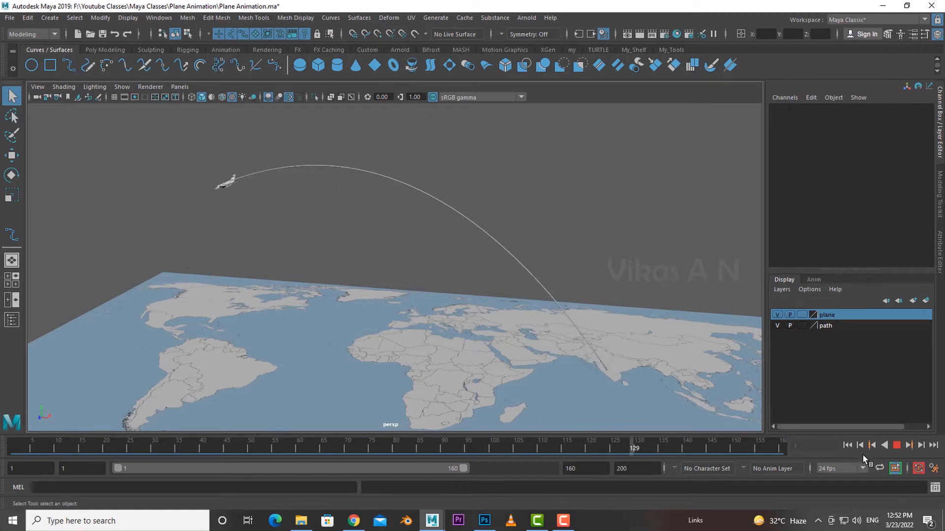
Stop the airplane animation playback and save the scene.
{"action": "left_click", "coordinate": [897, 447]}
{"action": "key", "text": "ctrl+s"}
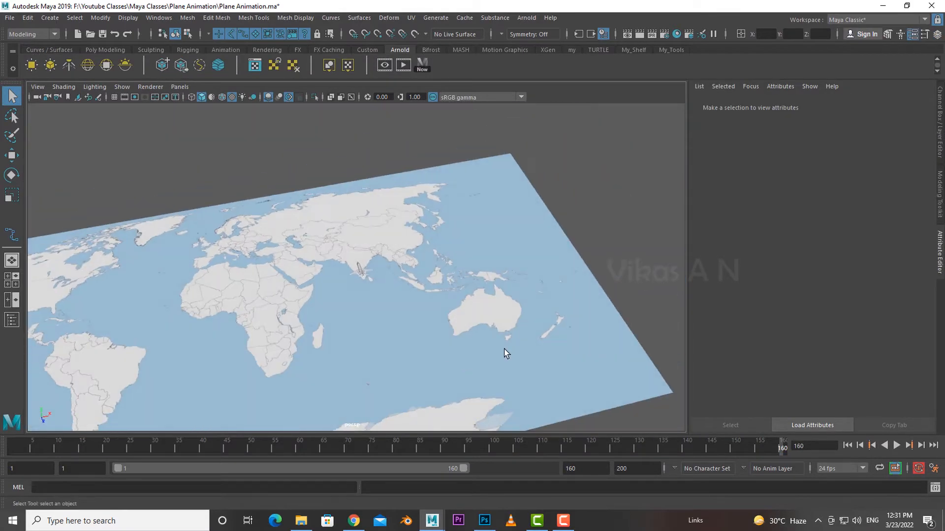
Look over the world map plane and move in on the airplane model over southern India.
{"action": "left_click", "coordinate": [447, 384]}
{"action": "left_click_drag", "start_coordinate": [447, 384], "coordinate": [452, 352], "text": "alt"}
{"action": "right_click_drag", "start_coordinate": [405, 300], "coordinate": [495, 310], "text": "alt"}
{"action": "middle_click_drag", "start_coordinate": [494, 310], "coordinate": [411, 363], "text": "alt"}
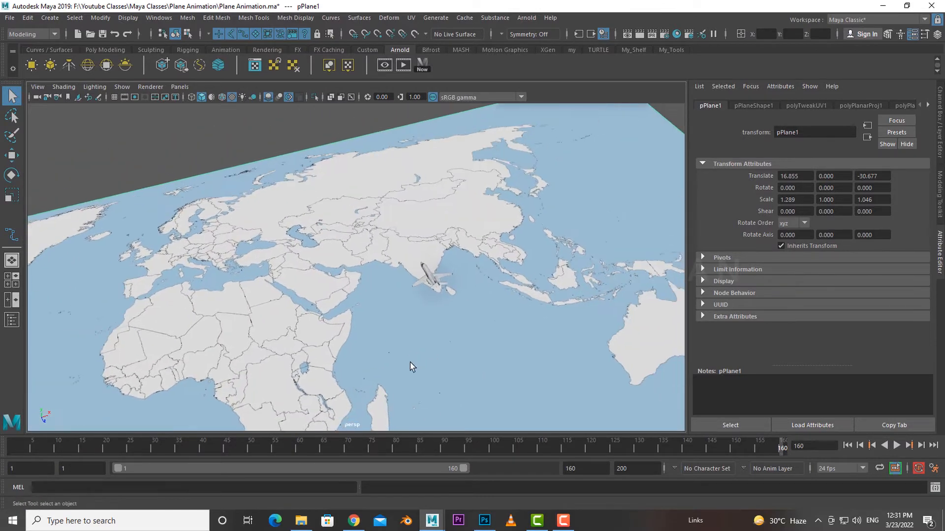
{"action": "right_click_drag", "start_coordinate": [411, 363], "coordinate": [471, 349], "text": "alt"}
{"action": "left_click_drag", "start_coordinate": [429, 356], "coordinate": [471, 316], "text": "alt"}
{"action": "left_click", "coordinate": [470, 316]}
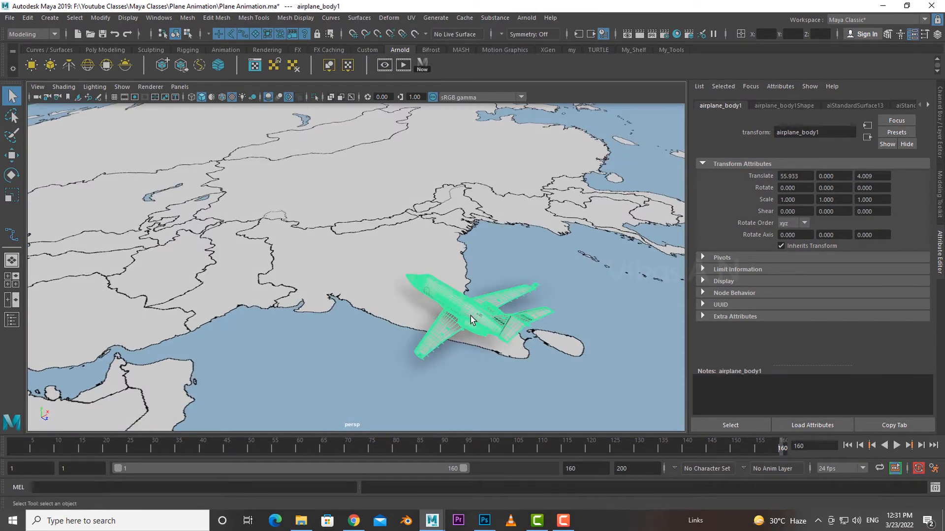
Frame the airplane model and examine its body, wings and tail from several angles.
{"action": "key", "text": "f"}
{"action": "left_click_drag", "start_coordinate": [409, 369], "coordinate": [394, 399], "text": "alt"}
{"action": "left_click", "coordinate": [380, 195]}
{"action": "left_click", "coordinate": [370, 325]}
{"action": "left_click_drag", "start_coordinate": [489, 365], "coordinate": [401, 362], "text": "alt"}
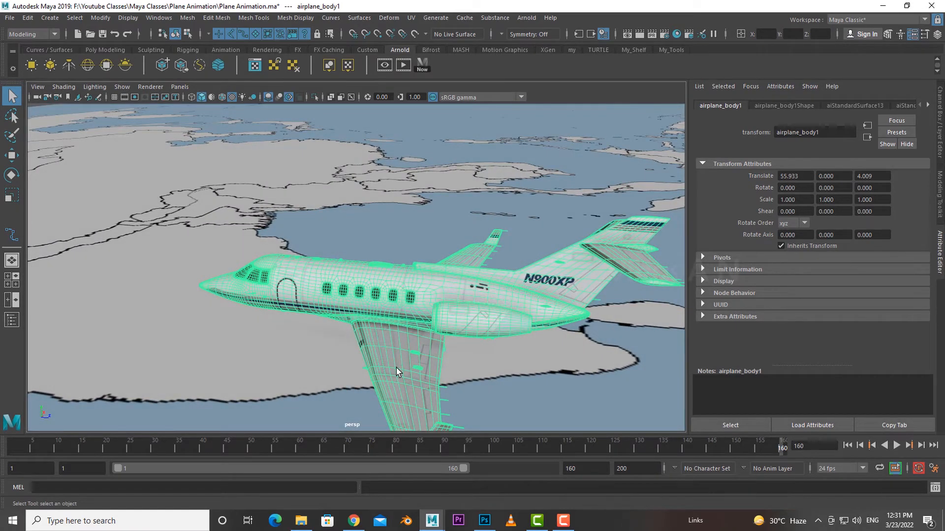
{"action": "left_click_drag", "start_coordinate": [397, 368], "coordinate": [429, 290], "text": "alt"}
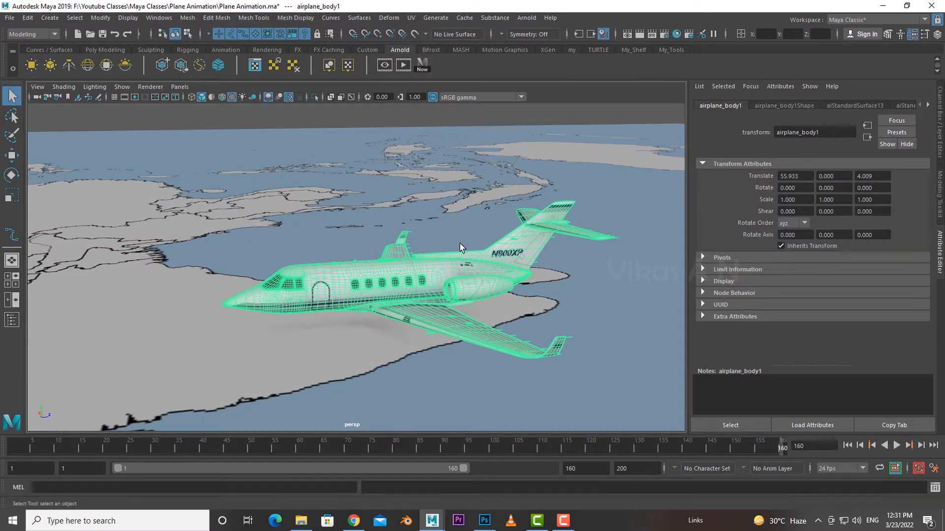
{"action": "middle_click_drag", "start_coordinate": [581, 288], "coordinate": [553, 309], "text": "alt"}
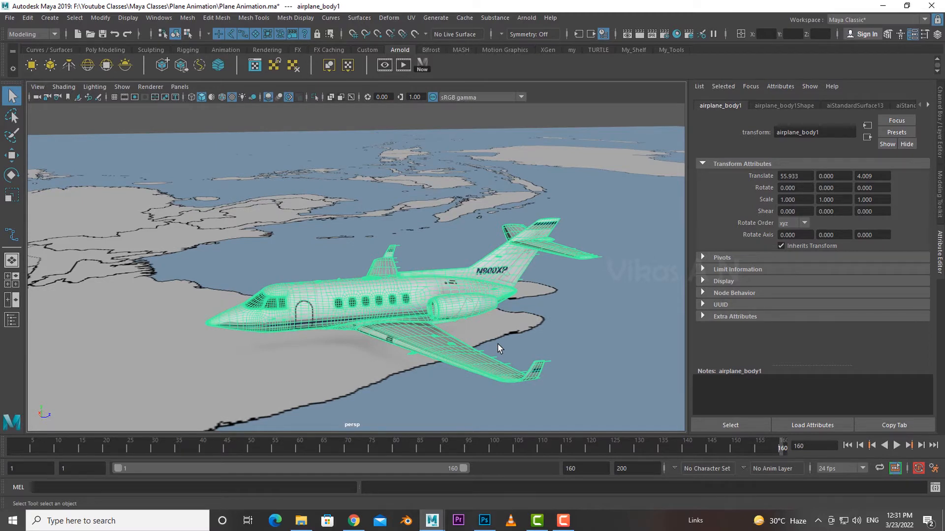
{"action": "left_click_drag", "start_coordinate": [433, 353], "coordinate": [444, 313], "text": "alt"}
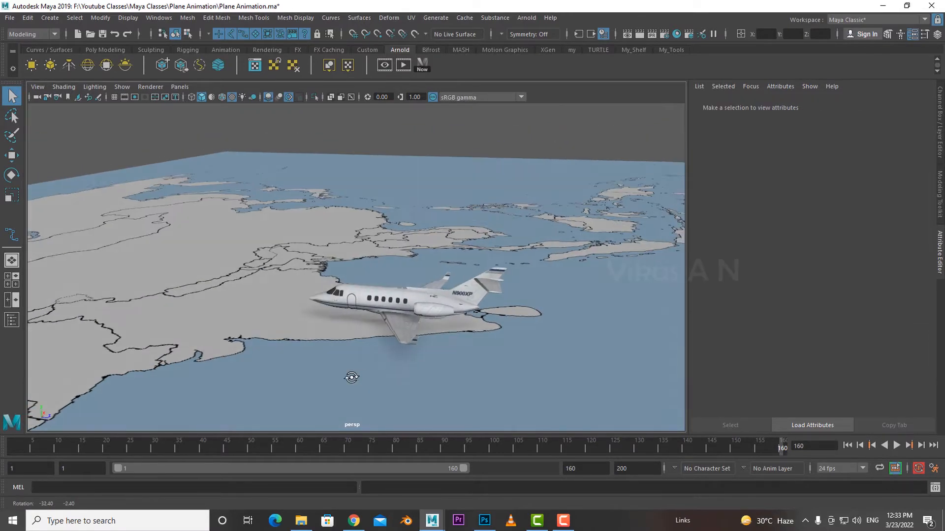
Open the Outliner and select the map plane pPlane1, followed by airplane_body1, to identify the scene's objects.
{"action": "left_click_drag", "start_coordinate": [350, 380], "coordinate": [49, 333], "text": "alt"}
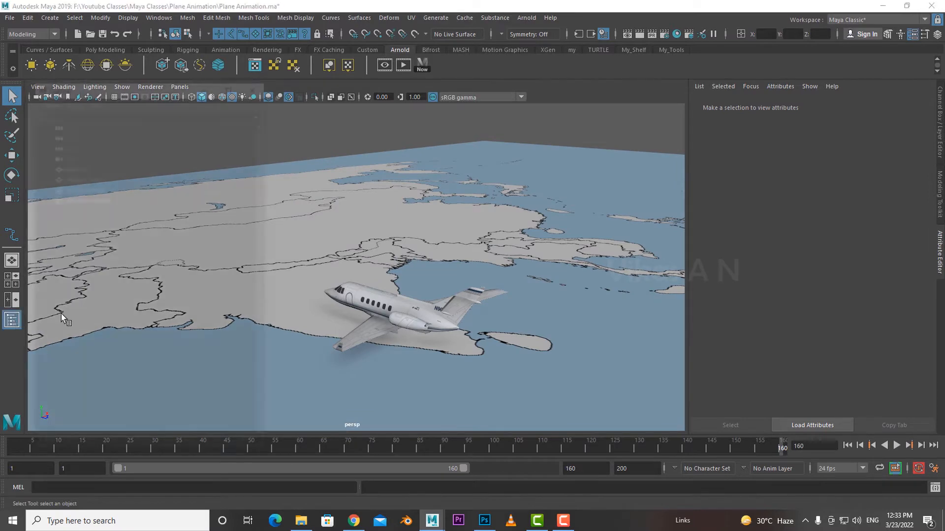
{"action": "left_click", "coordinate": [11, 320]}
{"action": "left_click", "coordinate": [73, 177]}
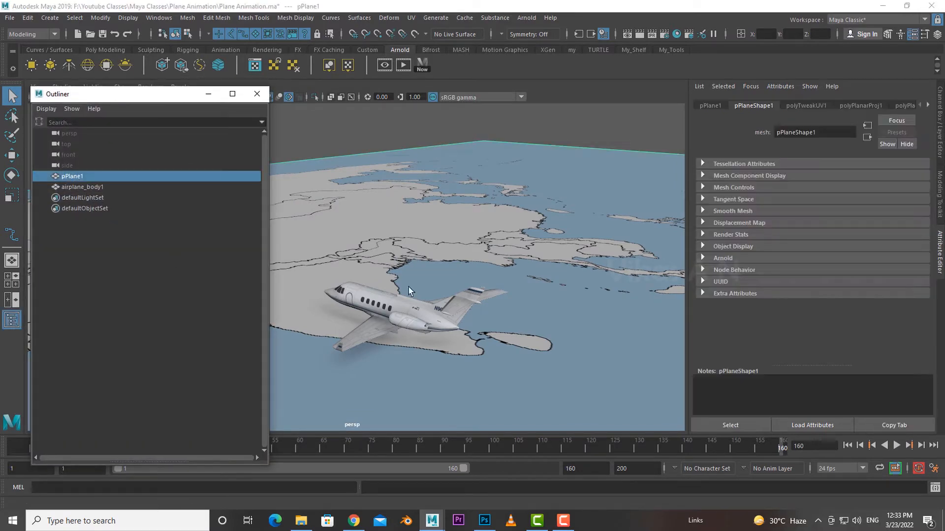
{"action": "left_click_drag", "start_coordinate": [409, 288], "coordinate": [633, 351], "text": "alt"}
{"action": "left_click", "coordinate": [98, 187]}
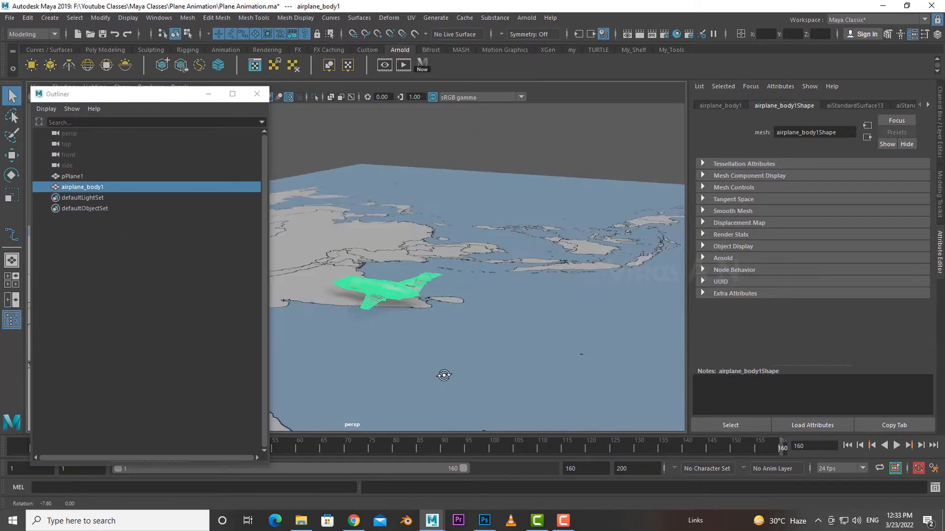
{"action": "left_click_drag", "start_coordinate": [442, 375], "coordinate": [376, 384], "text": "alt"}
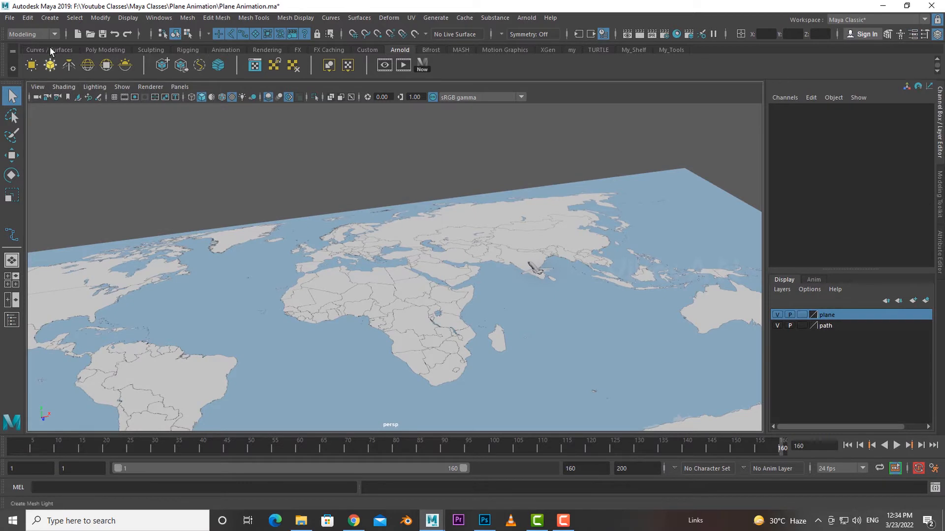
Activate the EP Curve Tool with 3 Cubic curve degree and Uniform knot spacing.
{"action": "left_click", "coordinate": [50, 18]}
{"action": "mouse_move", "coordinate": [126, 99]}
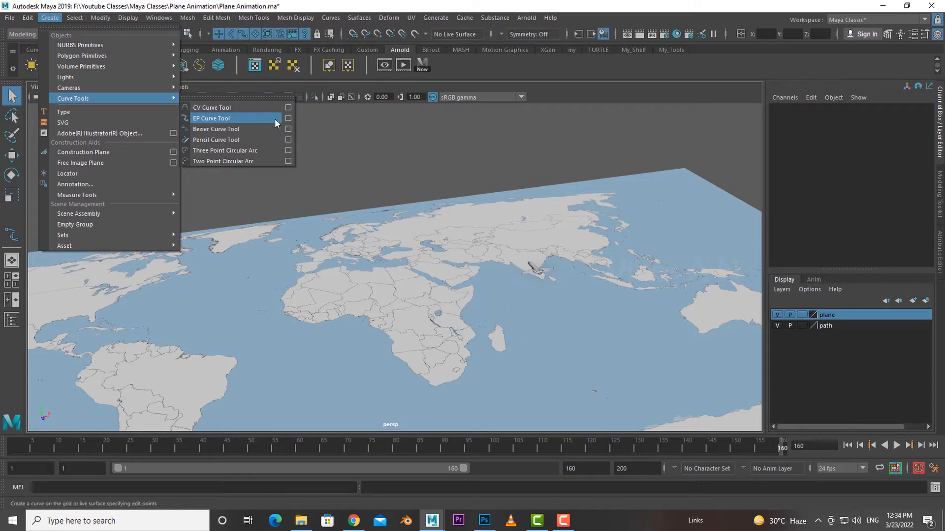
{"action": "left_click", "coordinate": [288, 119]}
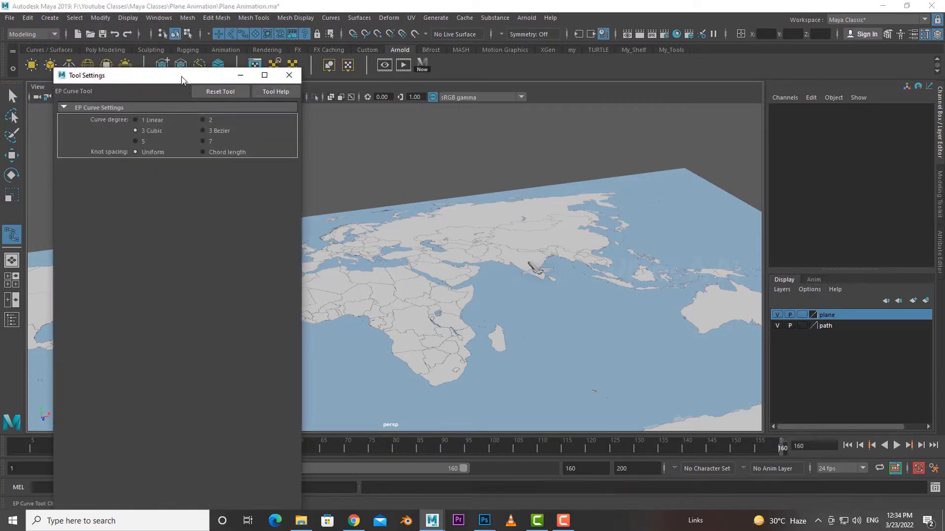
{"action": "left_click_drag", "start_coordinate": [181, 79], "coordinate": [182, 88]}
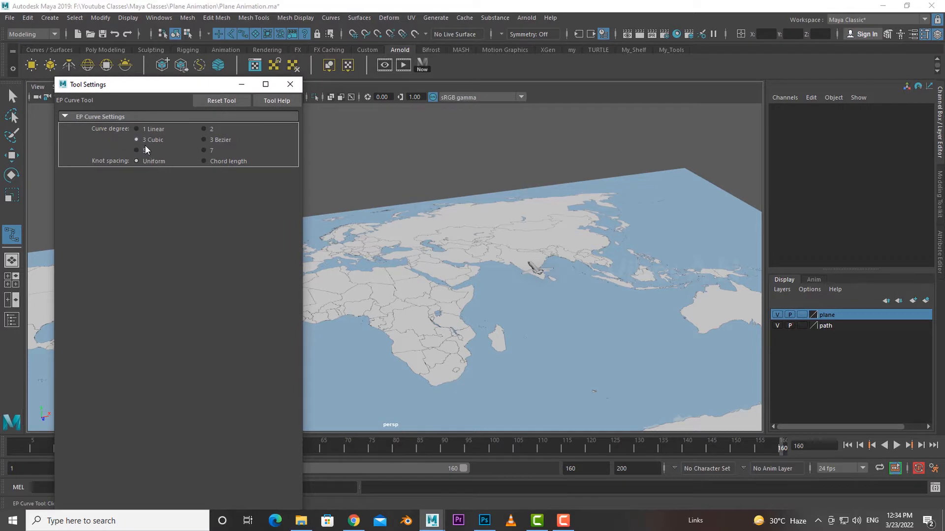
{"action": "left_click_drag", "start_coordinate": [186, 86], "coordinate": [186, 93]}
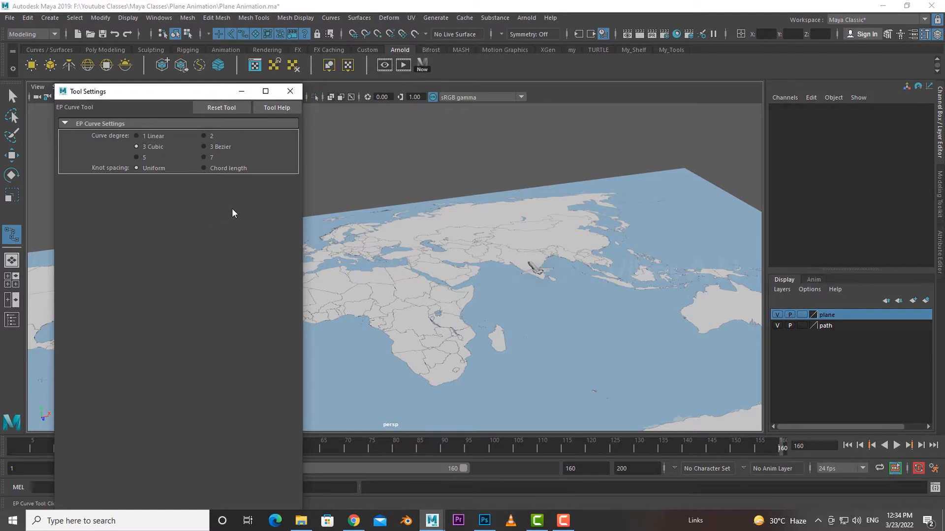
{"action": "left_click", "coordinate": [289, 91]}
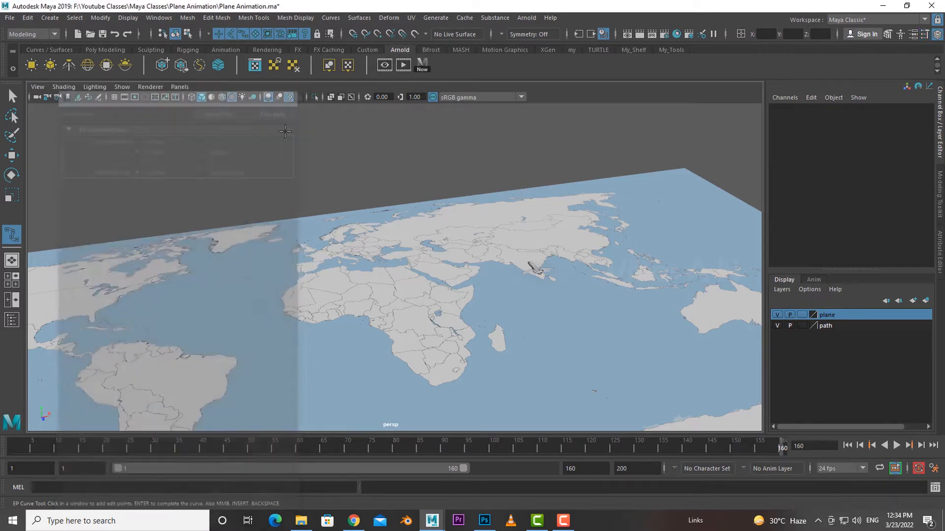
Place the curve's first edit point at the airplane over India and show all object types in the viewport.
{"action": "scroll", "coordinate": [563, 329], "scroll_direction": "up", "scroll_amount": 3}
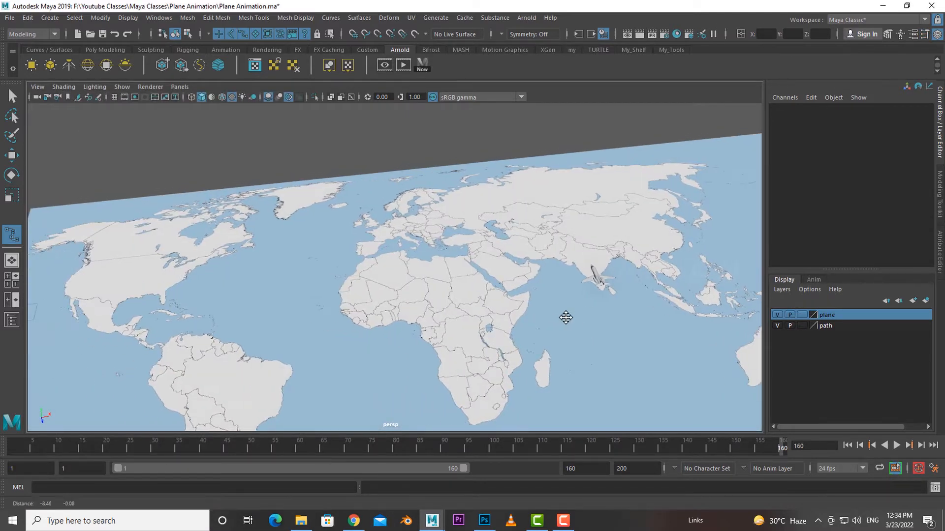
{"action": "scroll", "coordinate": [604, 302], "scroll_direction": "up", "scroll_amount": 2}
{"action": "middle_click_drag", "start_coordinate": [604, 302], "coordinate": [443, 308], "text": "alt"}
{"action": "scroll", "coordinate": [443, 308], "scroll_direction": "up", "scroll_amount": 2}
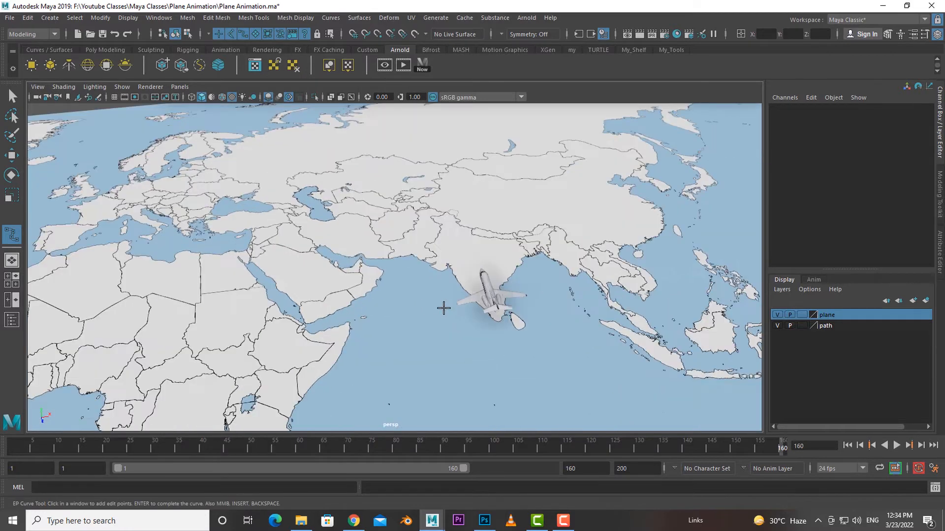
{"action": "left_click", "coordinate": [476, 285]}
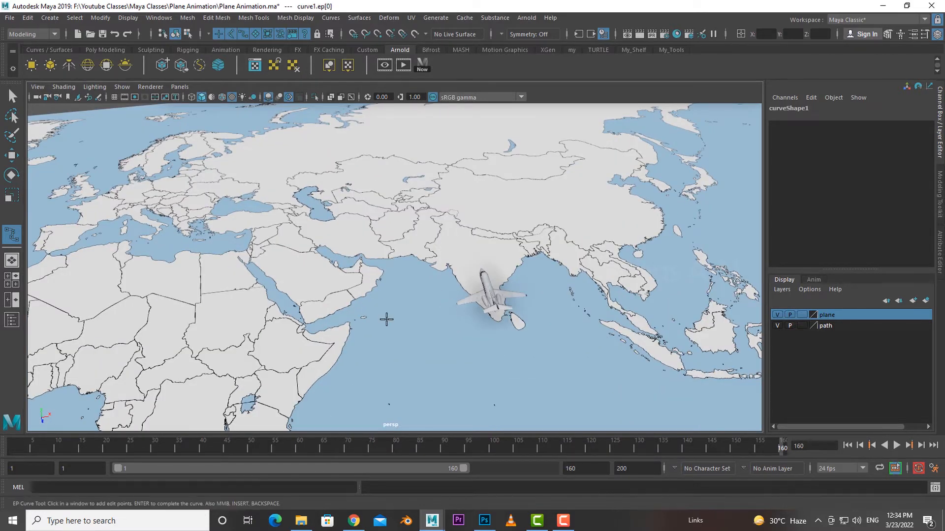
{"action": "scroll", "coordinate": [462, 315], "scroll_direction": "up", "scroll_amount": 2}
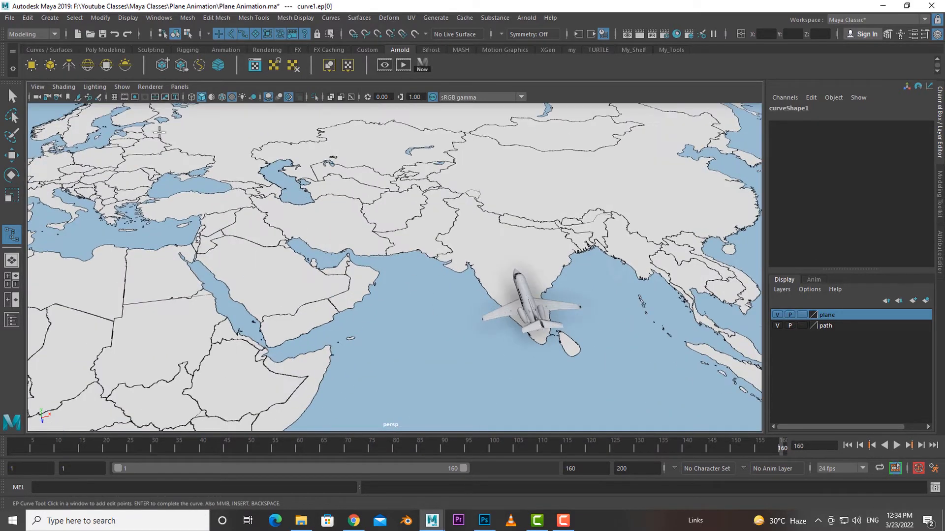
{"action": "left_click", "coordinate": [122, 87]}
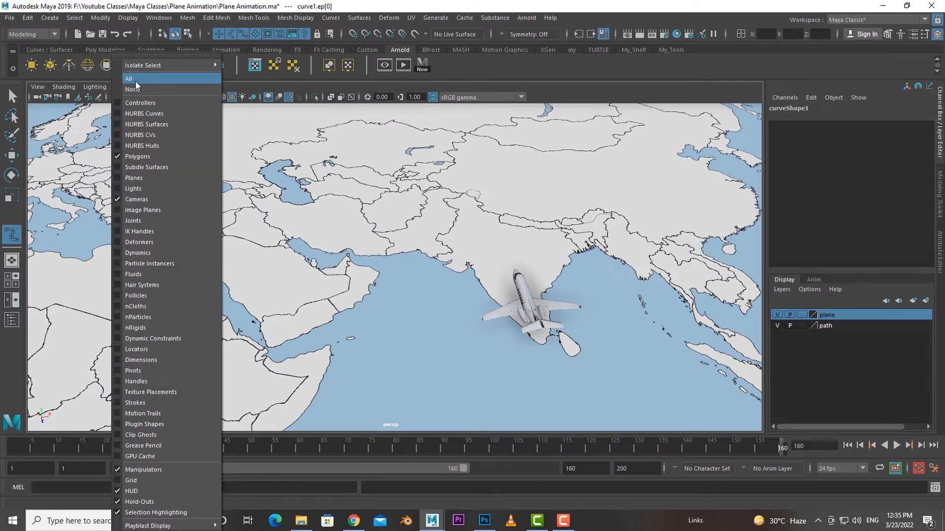
{"action": "left_click", "coordinate": [135, 80]}
Place the curve's second edit point in the United States and finish the flight path curve.
{"action": "scroll", "coordinate": [442, 279], "scroll_direction": "down", "scroll_amount": 2}
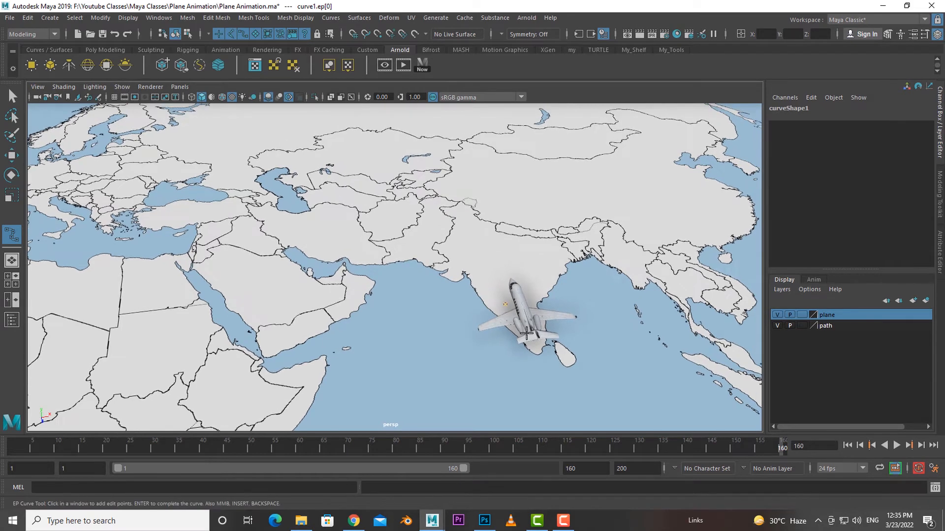
{"action": "scroll", "coordinate": [469, 294], "scroll_direction": "down", "scroll_amount": 2}
{"action": "scroll", "coordinate": [462, 291], "scroll_direction": "down", "scroll_amount": 3}
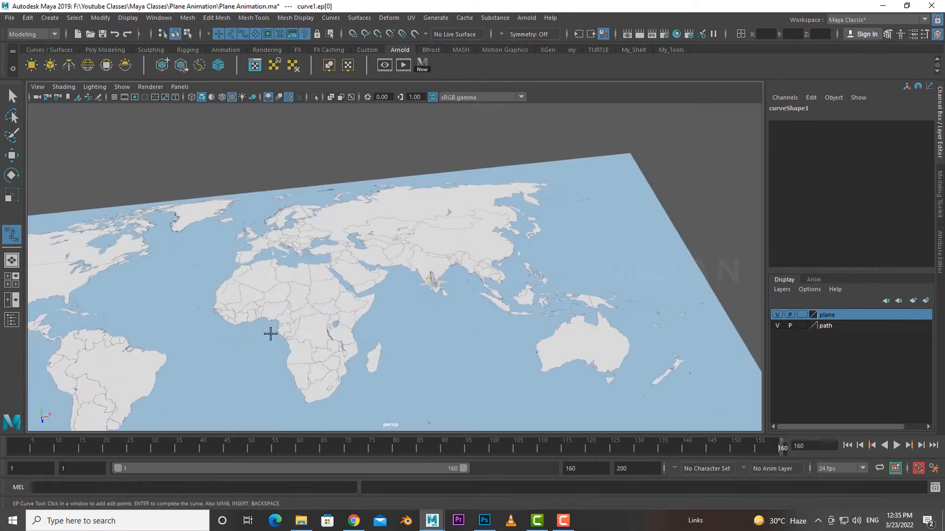
{"action": "scroll", "coordinate": [405, 321], "scroll_direction": "down", "scroll_amount": 1}
{"action": "scroll", "coordinate": [295, 301], "scroll_direction": "up", "scroll_amount": 1}
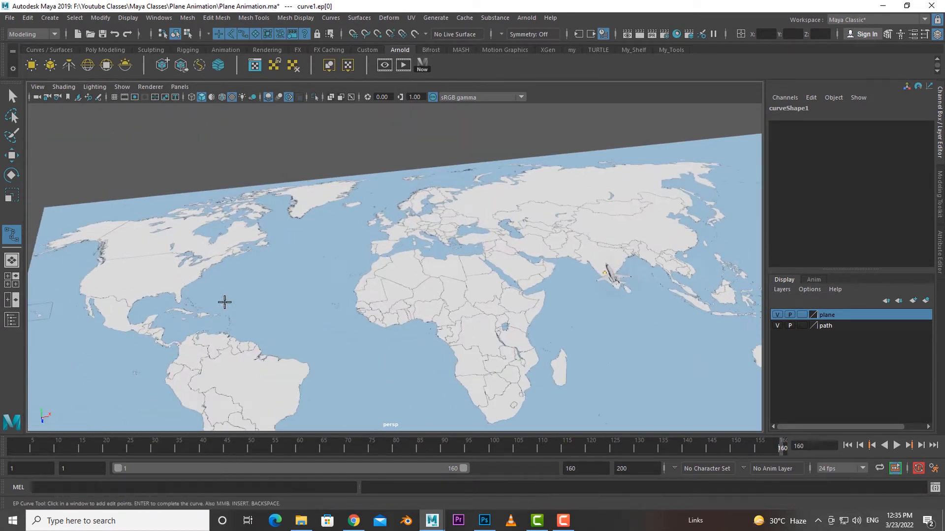
{"action": "left_click", "coordinate": [142, 276]}
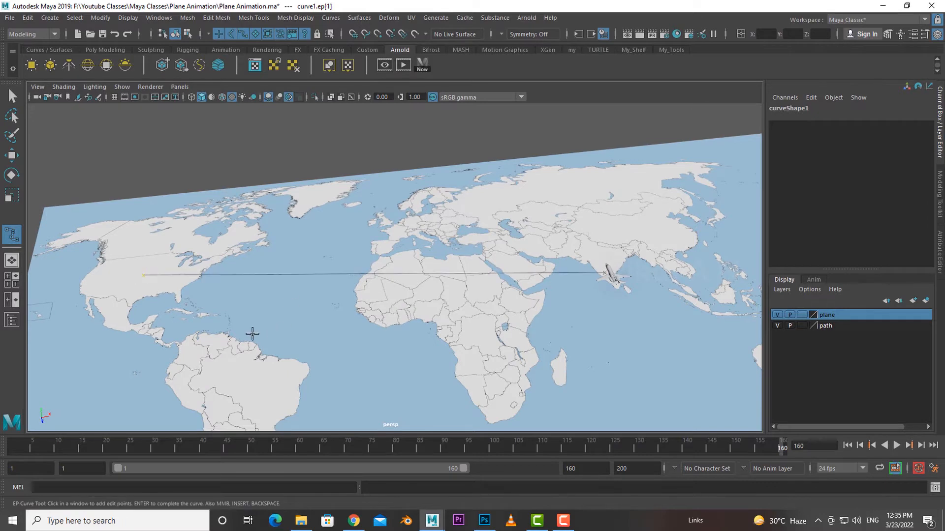
{"action": "middle_click_drag", "start_coordinate": [185, 304], "coordinate": [211, 304], "text": "alt"}
{"action": "key", "text": "Return"}
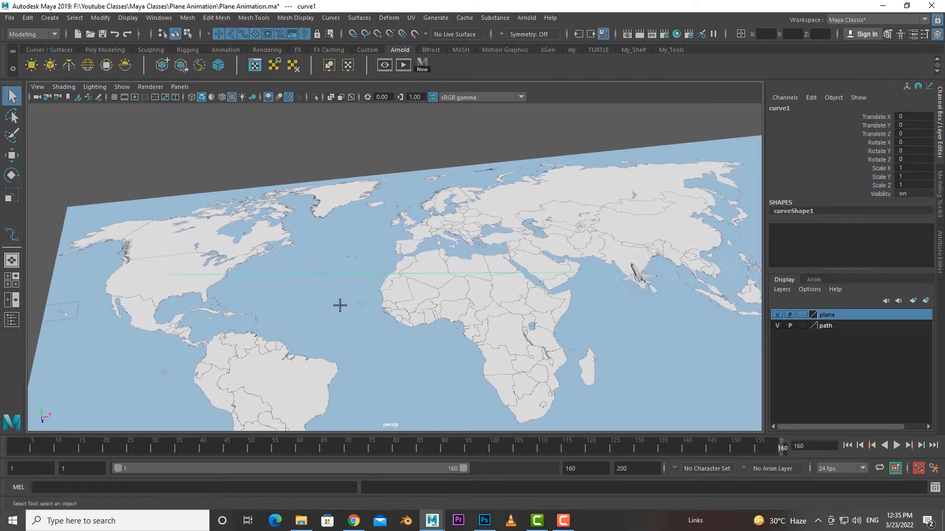
Deselect the curve and switch the viewport to shaded display without textures.
{"action": "left_click_drag", "start_coordinate": [377, 316], "coordinate": [350, 215], "text": "alt"}
{"action": "left_click", "coordinate": [468, 373]}
{"action": "middle_click_drag", "start_coordinate": [469, 373], "coordinate": [491, 358], "text": "alt"}
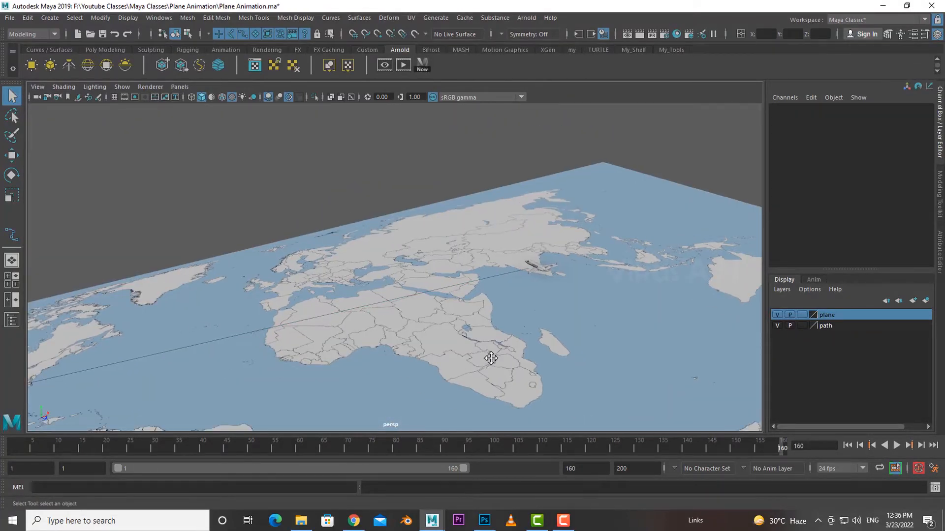
{"action": "key", "text": "5"}
{"action": "mouse_move", "coordinate": [456, 380]}
{"action": "left_mouse_down", "text": "alt"}
{"action": "mouse_move", "coordinate": [413, 258]}
{"action": "mouse_move", "coordinate": [576, 324]}
{"action": "left_mouse_up", "text": "alt"}
{"action": "scroll", "coordinate": [574, 320], "scroll_direction": "up", "scroll_amount": 3}
Display the control vertices of the flight path curve for editing.
{"action": "left_click", "coordinate": [521, 288]}
{"action": "left_click_drag", "start_coordinate": [522, 288], "coordinate": [443, 315], "text": "alt"}
{"action": "left_click", "coordinate": [483, 289]}
{"action": "right_click", "coordinate": [331, 202]}
{"action": "left_click", "coordinate": [281, 203]}
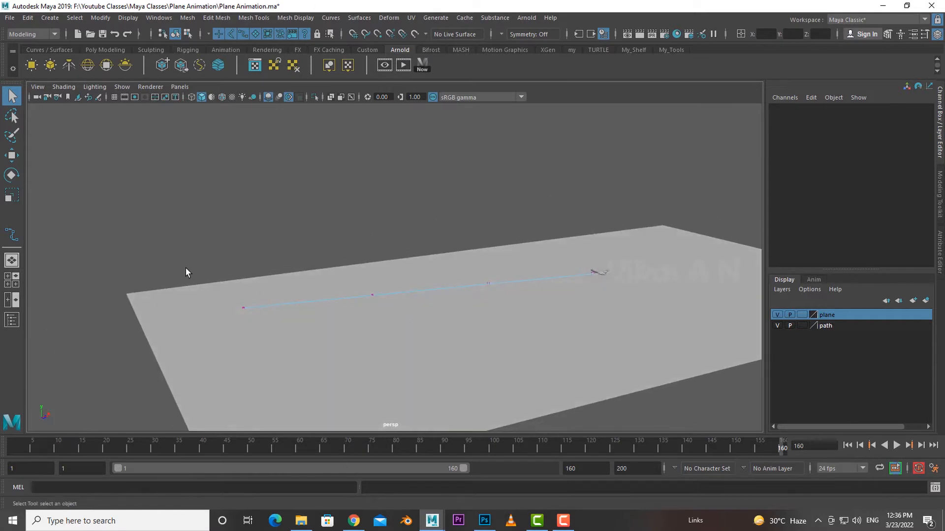
Raise the three control vertices away from the airplane high above the map to arch the flight path.
{"action": "left_click_drag", "start_coordinate": [185, 268], "coordinate": [450, 355]}
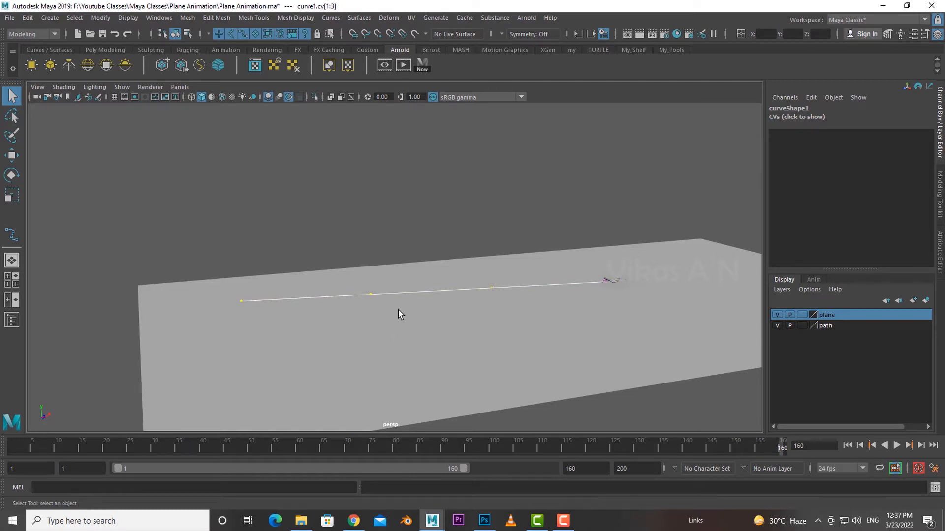
{"action": "scroll", "coordinate": [396, 321], "scroll_direction": "up", "scroll_amount": 3}
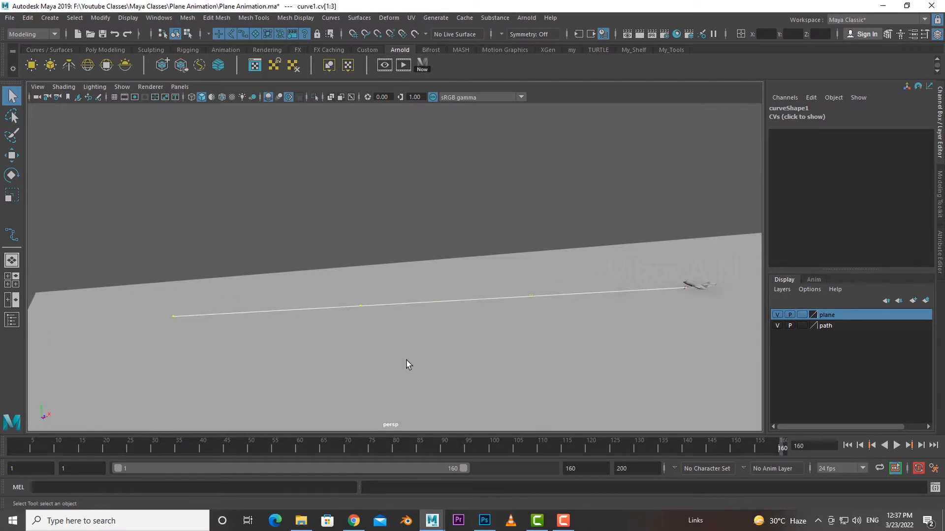
{"action": "scroll", "coordinate": [408, 365], "scroll_direction": "down", "scroll_amount": 2}
{"action": "key", "text": "w"}
{"action": "left_click_drag", "start_coordinate": [363, 232], "coordinate": [371, 126]}
{"action": "middle_click_drag", "start_coordinate": [440, 216], "coordinate": [438, 296], "text": "alt"}
{"action": "left_click_drag", "start_coordinate": [363, 248], "coordinate": [368, 147]}
{"action": "scroll", "coordinate": [383, 216], "scroll_direction": "down", "scroll_amount": 4}
{"action": "middle_click_drag", "start_coordinate": [384, 219], "coordinate": [397, 250], "text": "alt"}
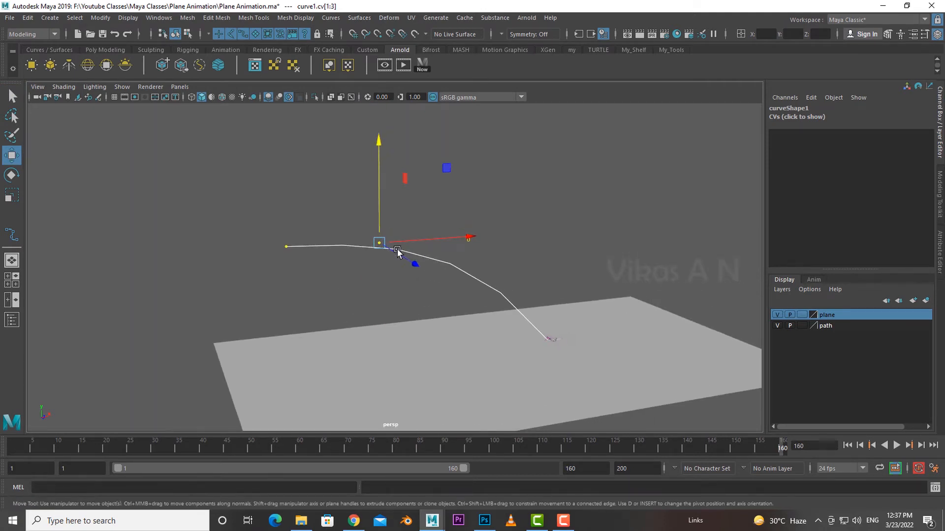
{"action": "left_click_drag", "start_coordinate": [378, 224], "coordinate": [377, 215]}
{"action": "left_click_drag", "start_coordinate": [379, 269], "coordinate": [403, 287], "text": "alt"}
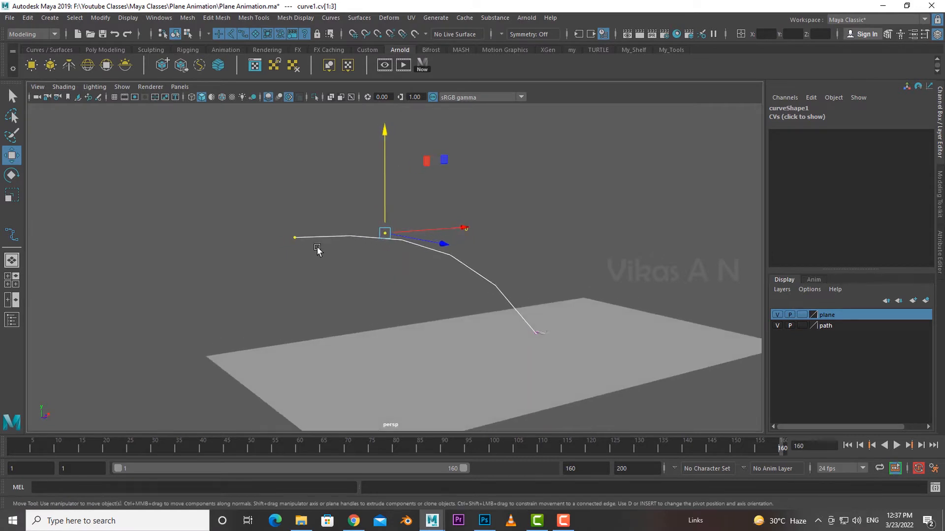
Lower the control vertex at the curve's American end so the flight path descends slightly there.
{"action": "left_click", "coordinate": [299, 240]}
{"action": "left_click_drag", "start_coordinate": [283, 281], "coordinate": [255, 279], "text": "alt"}
{"action": "left_click_drag", "start_coordinate": [280, 215], "coordinate": [282, 251]}
{"action": "left_click_drag", "start_coordinate": [291, 314], "coordinate": [309, 362], "text": "alt"}
{"action": "scroll", "coordinate": [611, 392], "scroll_direction": "up", "scroll_amount": 2}
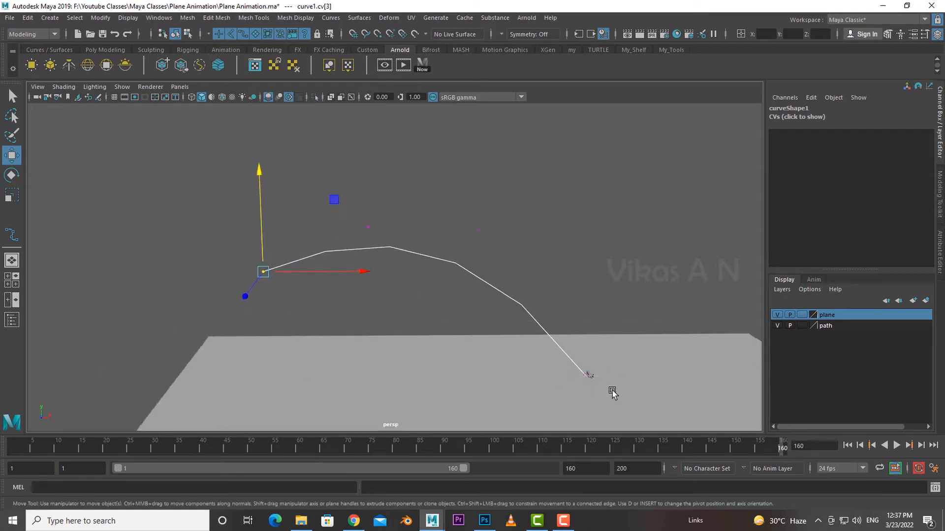
{"action": "scroll", "coordinate": [383, 298], "scroll_direction": "up", "scroll_amount": 3}
{"action": "left_click_drag", "start_coordinate": [443, 327], "coordinate": [397, 312], "text": "alt"}
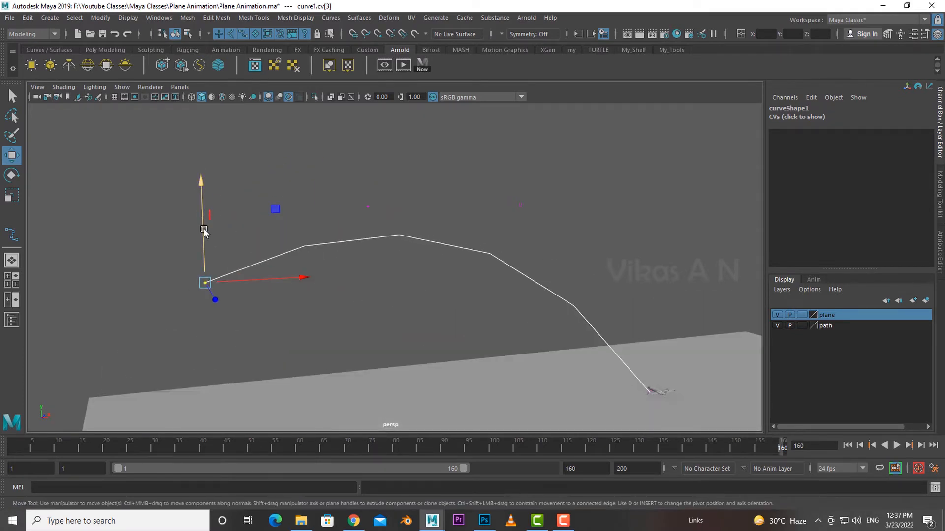
{"action": "left_click_drag", "start_coordinate": [204, 229], "coordinate": [208, 240]}
Leave the Move tool and return the flight path curve to object mode.
{"action": "left_click_drag", "start_coordinate": [369, 279], "coordinate": [338, 278], "text": "alt"}
{"action": "key", "text": "q"}
{"action": "right_click_drag", "start_coordinate": [388, 240], "coordinate": [433, 216]}
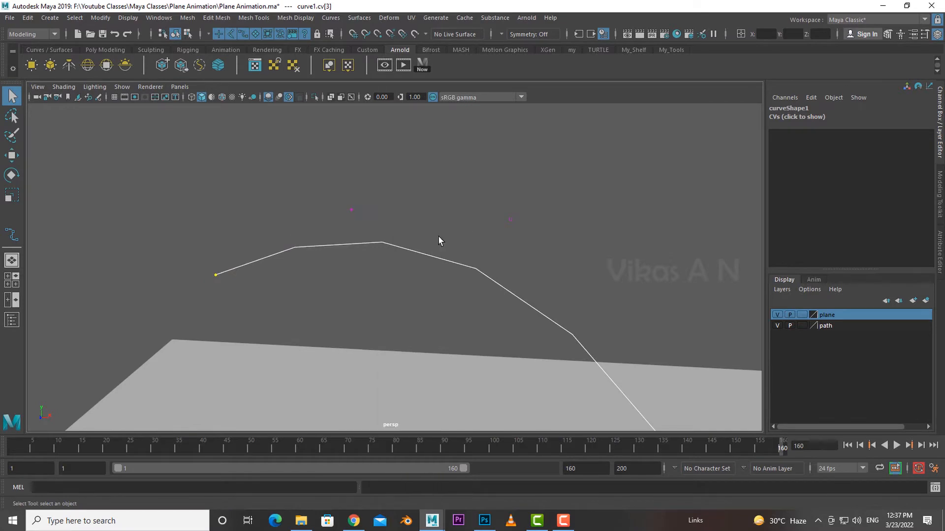
Open the Rebuild Curve options for the selected flight path curve and reset them to their defaults.
{"action": "middle_click_drag", "start_coordinate": [438, 286], "coordinate": [449, 282], "text": "alt"}
{"action": "left_click", "coordinate": [406, 293]}
{"action": "left_click", "coordinate": [452, 253]}
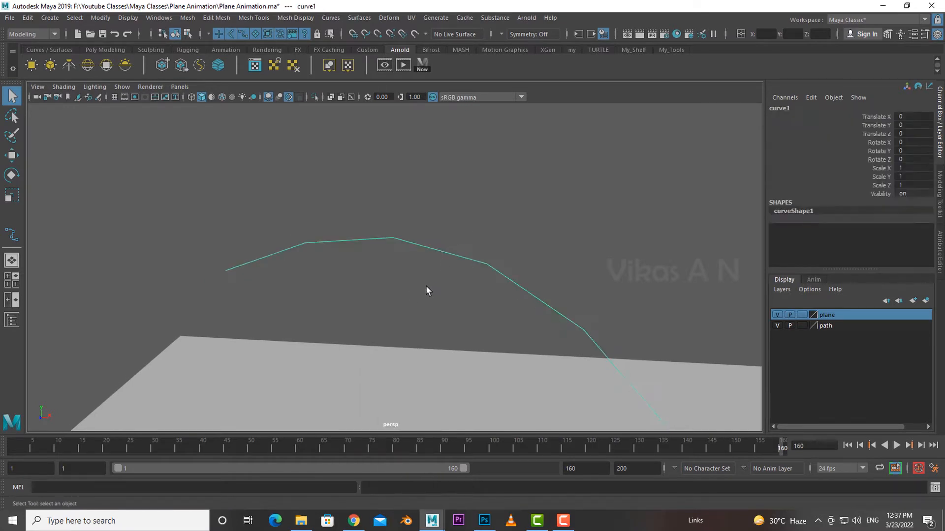
{"action": "left_click_drag", "start_coordinate": [426, 291], "coordinate": [421, 260], "text": "alt"}
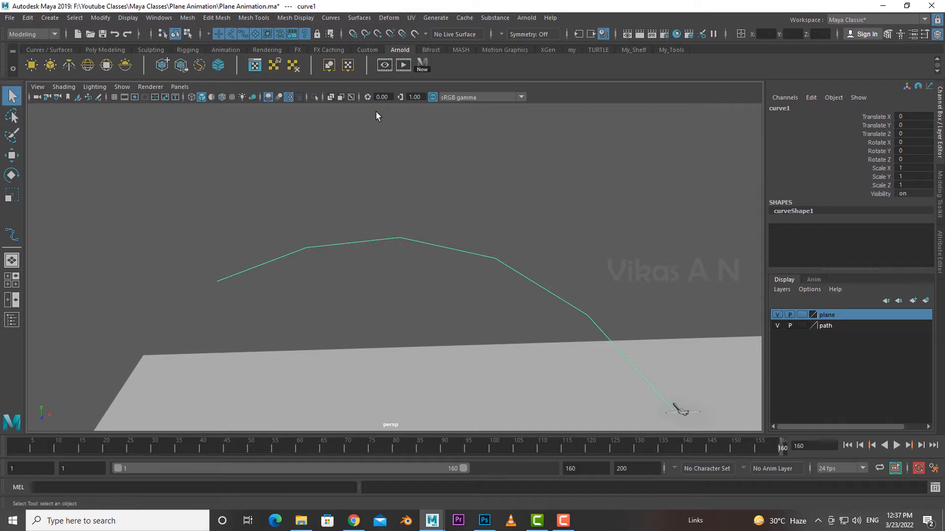
{"action": "left_click", "coordinate": [337, 19]}
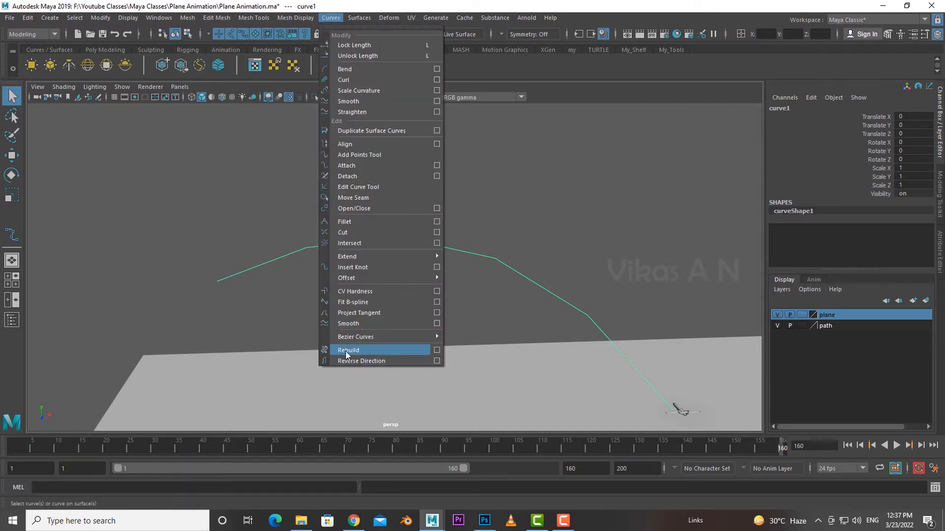
{"action": "left_click", "coordinate": [436, 350]}
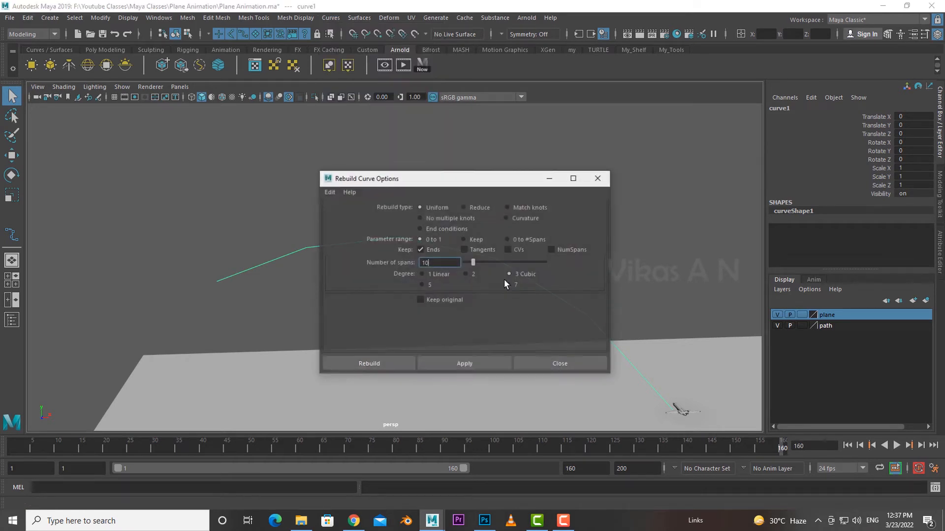
{"action": "left_click_drag", "start_coordinate": [468, 180], "coordinate": [687, 144]}
{"action": "left_click", "coordinate": [392, 169]}
{"action": "left_click", "coordinate": [416, 190]}
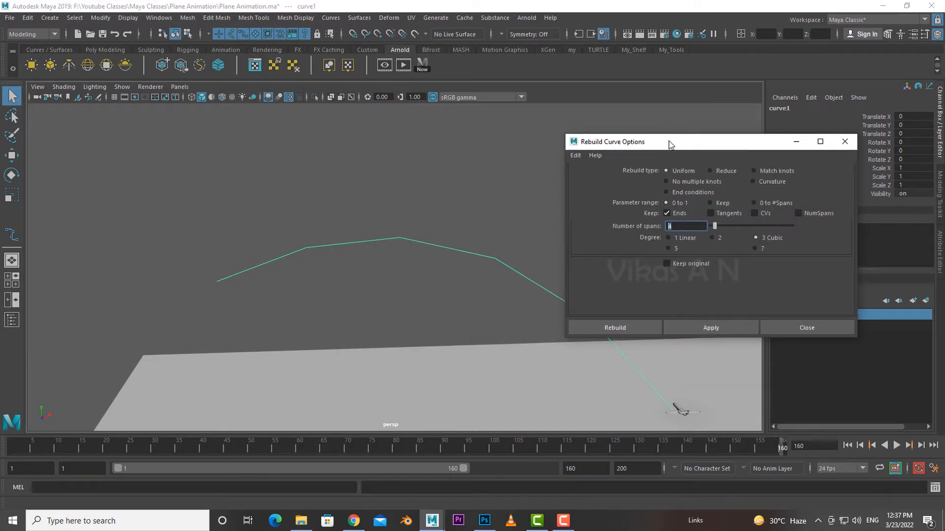
Rebuild the flight path curve with 8 spans as a uniform cubic curve and close the options.
{"action": "left_click_drag", "start_coordinate": [669, 141], "coordinate": [669, 105]}
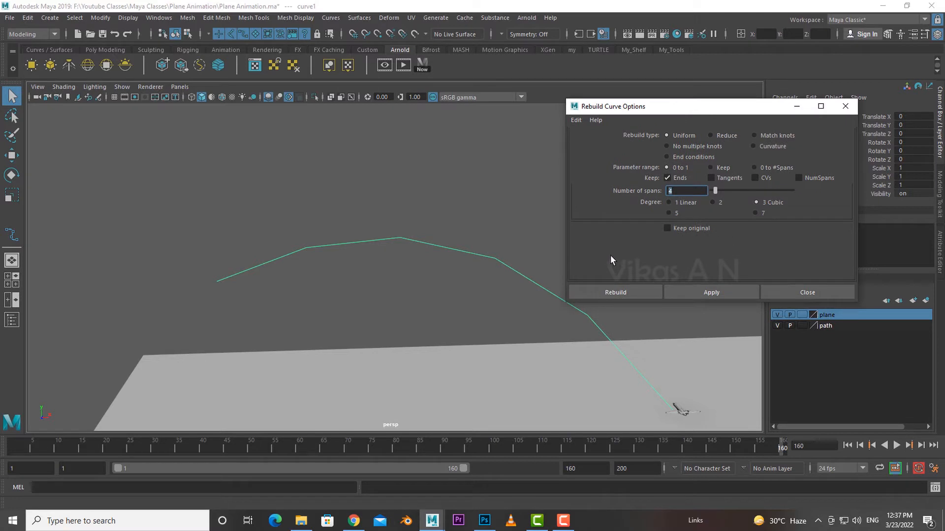
{"action": "type", "text": "8"}
{"action": "left_click", "coordinate": [706, 291]}
{"action": "left_click_drag", "start_coordinate": [542, 323], "coordinate": [428, 311], "text": "alt"}
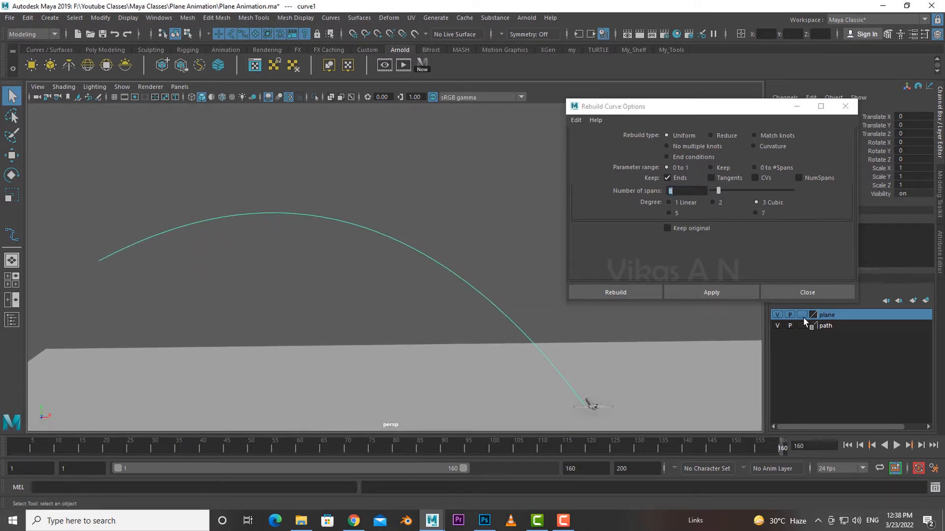
{"action": "left_click", "coordinate": [807, 293]}
Display the rebuilt flight path curve's control vertices and examine their distribution along the arch.
{"action": "right_click", "coordinate": [487, 244]}
{"action": "right_click_drag", "start_coordinate": [486, 245], "coordinate": [437, 244]}
{"action": "middle_click_drag", "start_coordinate": [455, 309], "coordinate": [483, 302], "text": "alt"}
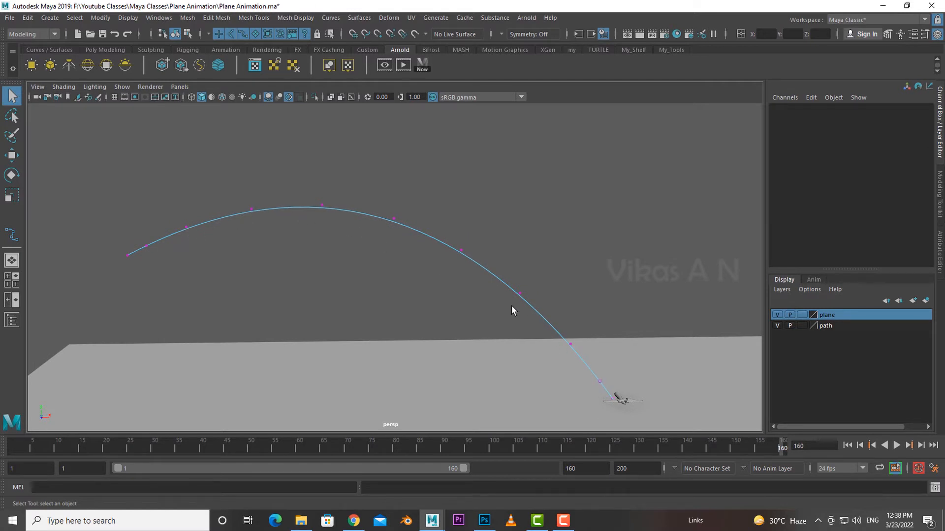
{"action": "left_click_drag", "start_coordinate": [512, 333], "coordinate": [500, 268], "text": "alt"}
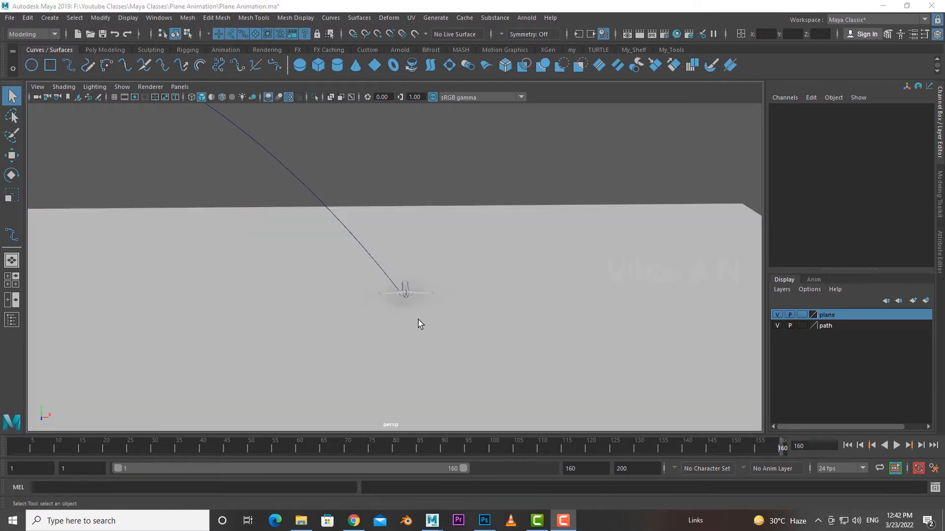
Freeze the transformations of the airplane body.
{"action": "left_click_drag", "start_coordinate": [419, 323], "coordinate": [363, 337], "text": "alt"}
{"action": "left_click", "coordinate": [416, 327]}
{"action": "key", "text": "f"}
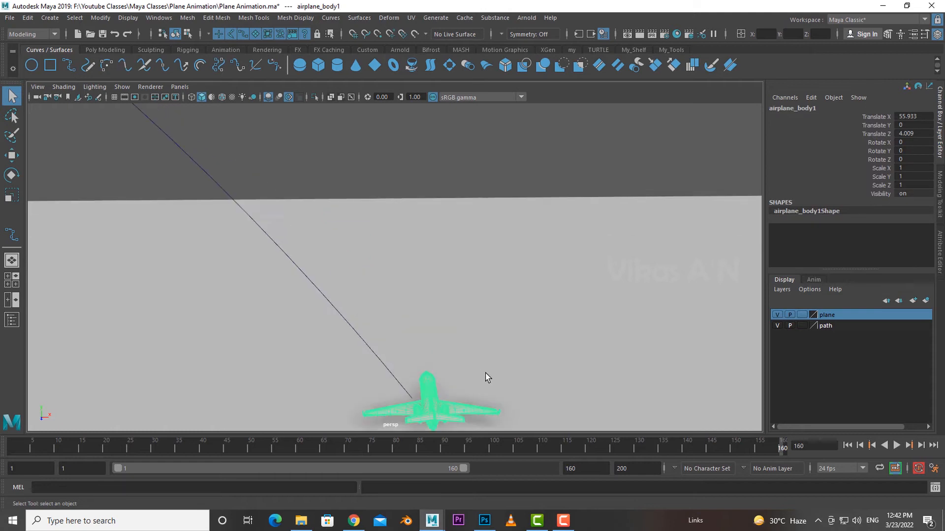
{"action": "left_click_drag", "start_coordinate": [432, 338], "coordinate": [421, 335], "text": "alt"}
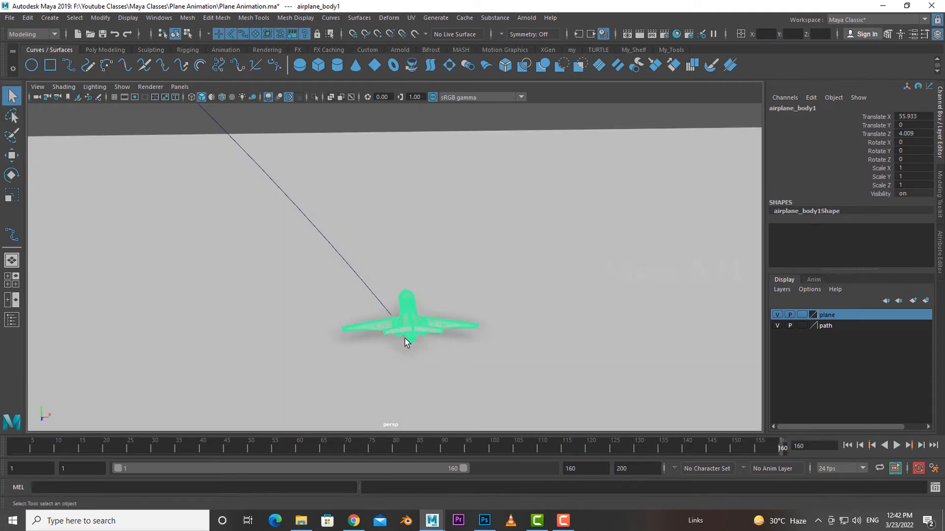
{"action": "left_click", "coordinate": [100, 18]}
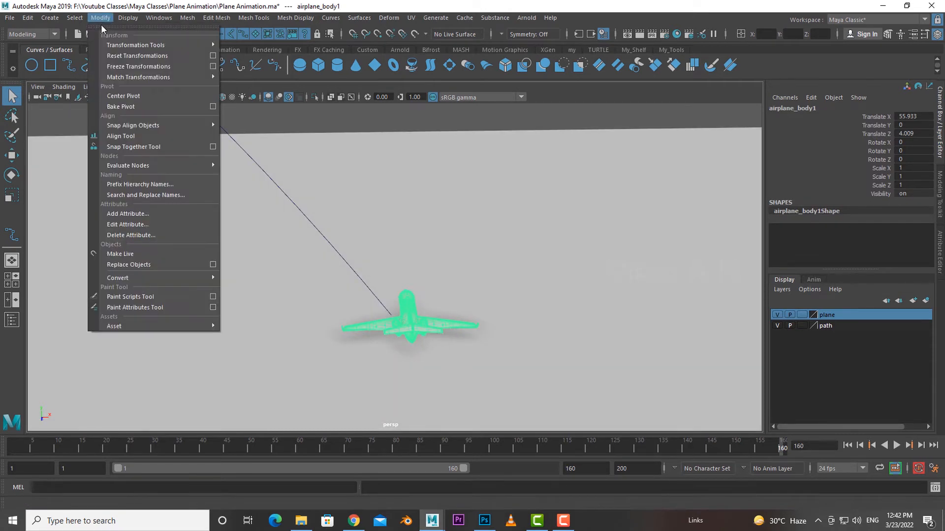
{"action": "left_click", "coordinate": [138, 66]}
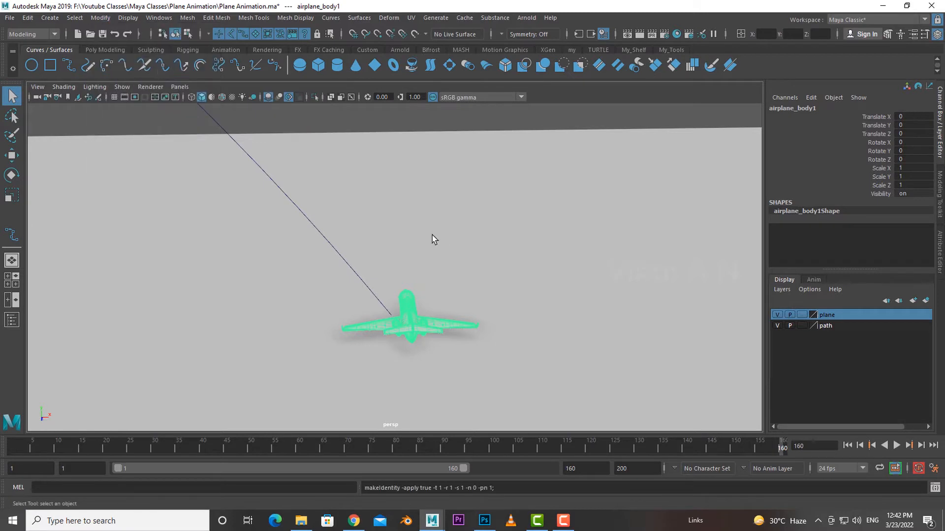
Center the airplane's pivot and check it with the Move tool.
{"action": "scroll", "coordinate": [421, 350], "scroll_direction": "up", "scroll_amount": 1}
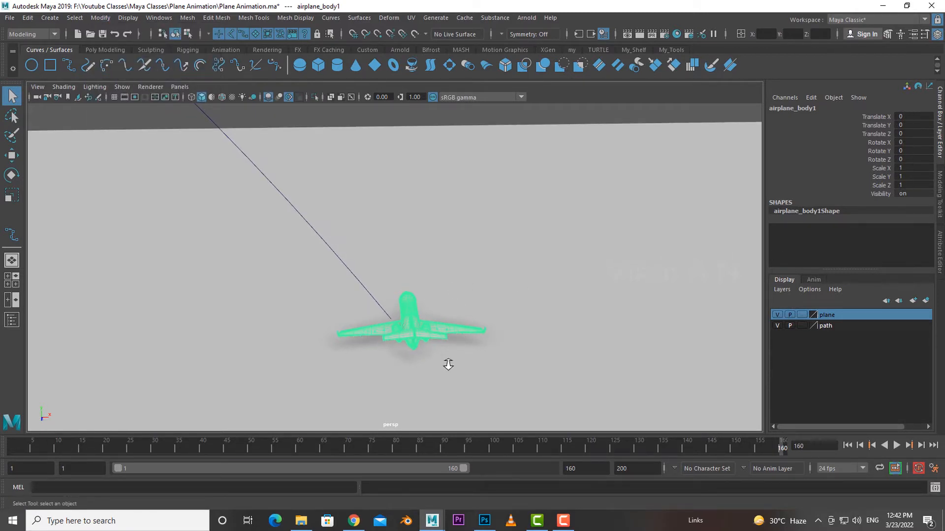
{"action": "scroll", "coordinate": [448, 364], "scroll_direction": "up", "scroll_amount": 2}
{"action": "left_click", "coordinate": [100, 18]}
{"action": "mouse_move", "coordinate": [114, 79]}
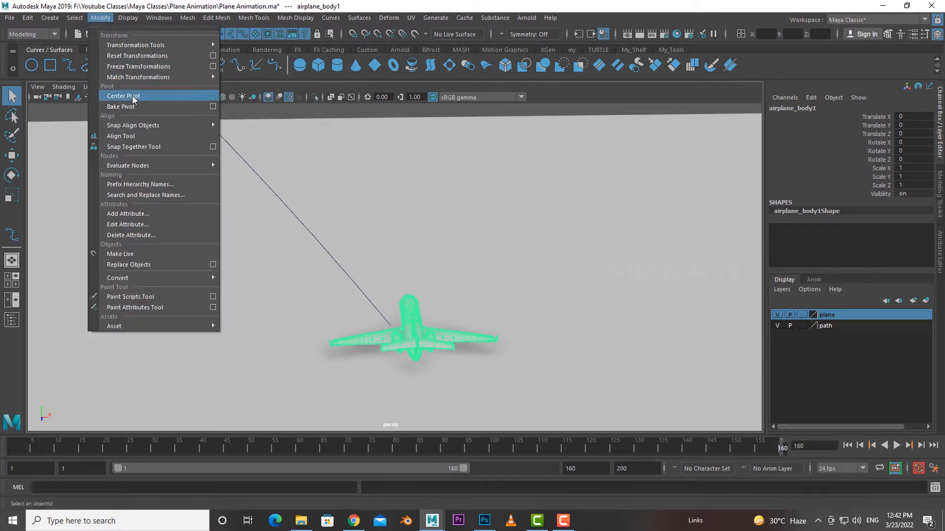
{"action": "left_click", "coordinate": [123, 96]}
{"action": "key", "text": "w"}
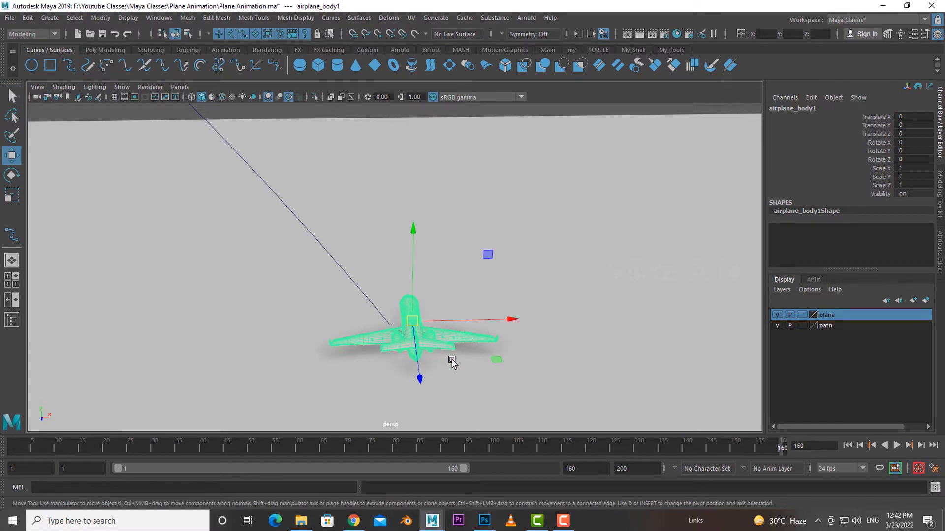
{"action": "left_click_drag", "start_coordinate": [449, 362], "coordinate": [443, 317], "text": "alt"}
{"action": "mouse_move", "coordinate": [470, 348]}
{"action": "left_mouse_down", "text": "alt"}
{"action": "mouse_move", "coordinate": [476, 339]}
{"action": "mouse_move", "coordinate": [466, 363]}
{"action": "left_mouse_up", "text": "alt"}
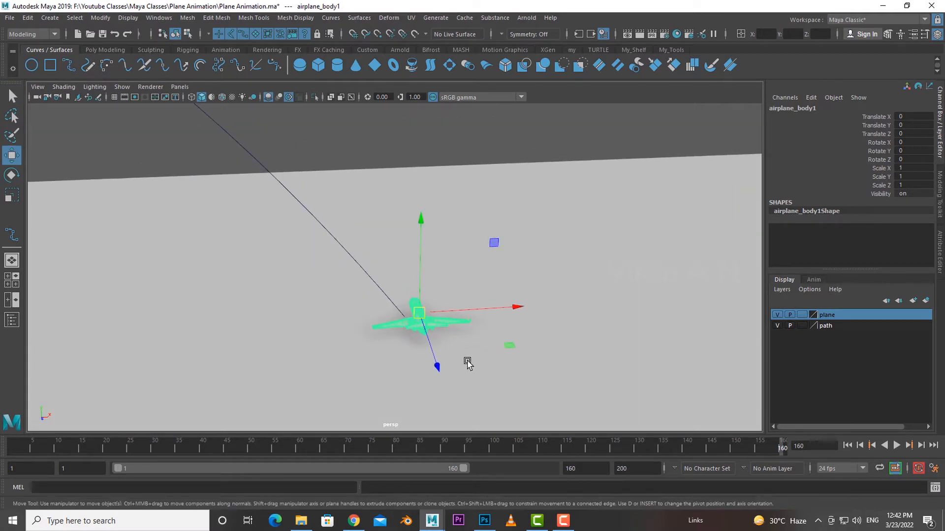
Leave the Move tool and select the flight path curve, adding the airplane to the selection last.
{"action": "left_click", "coordinate": [388, 146]}
{"action": "key", "text": "q"}
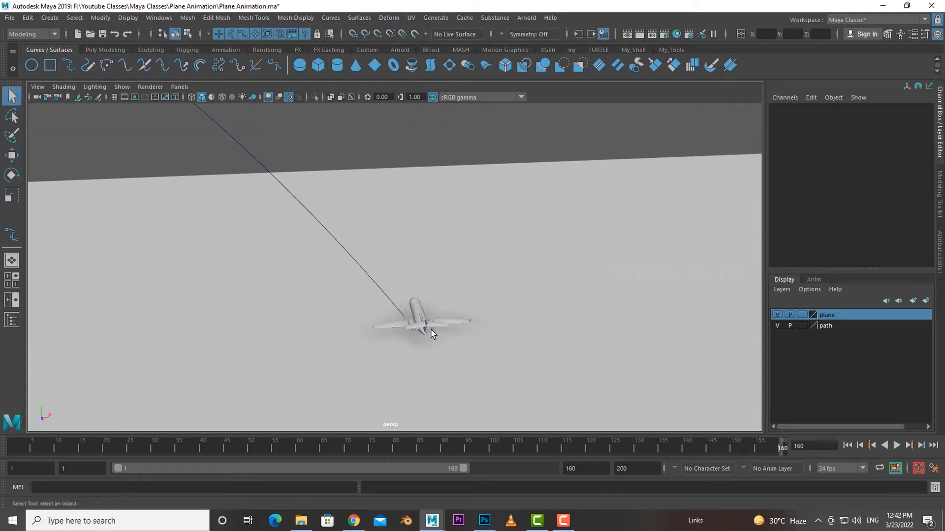
{"action": "left_click", "coordinate": [375, 287]}
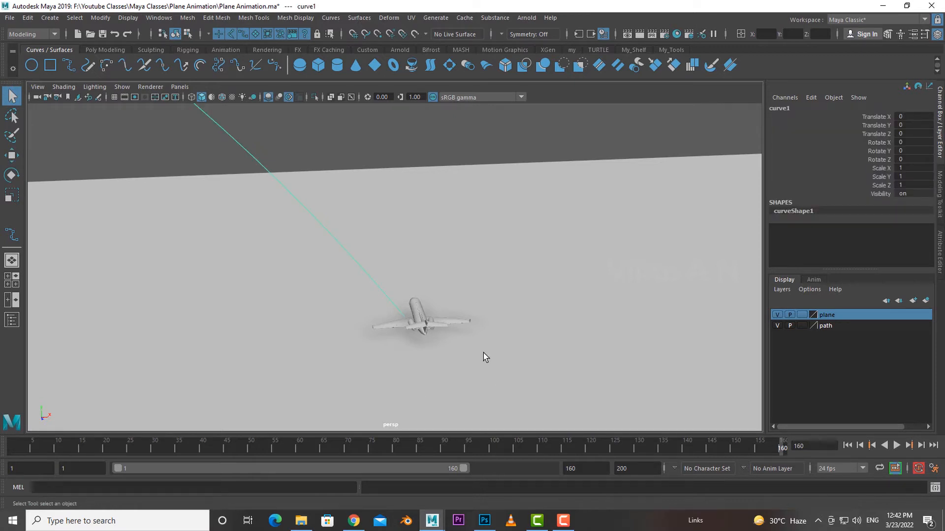
{"action": "left_click", "coordinate": [423, 322]}
{"action": "right_click_drag", "start_coordinate": [431, 385], "coordinate": [428, 375], "text": "alt"}
{"action": "mouse_move", "coordinate": [428, 375]}
{"action": "left_mouse_down", "text": "alt"}
{"action": "mouse_move", "coordinate": [417, 333]}
{"action": "mouse_move", "coordinate": [477, 372]}
{"action": "mouse_move", "coordinate": [443, 378]}
{"action": "left_mouse_up", "text": "alt"}
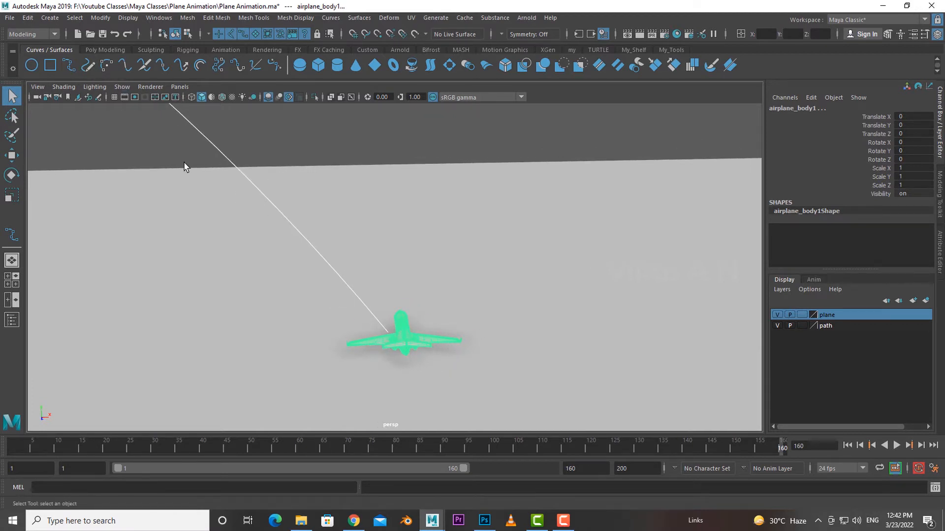
Using the Rigging menu set, open the Attach to Motion Path options and reset them to their defaults.
{"action": "left_click", "coordinate": [43, 35]}
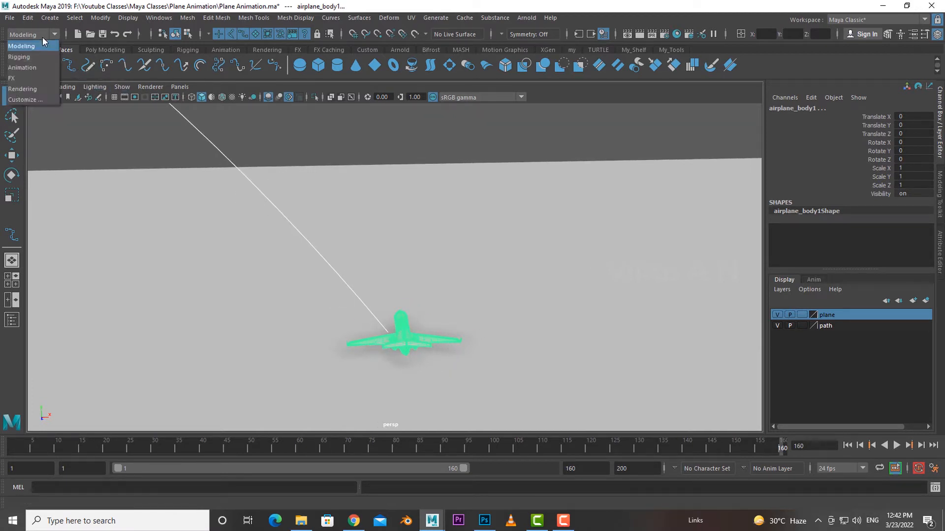
{"action": "left_click", "coordinate": [25, 57]}
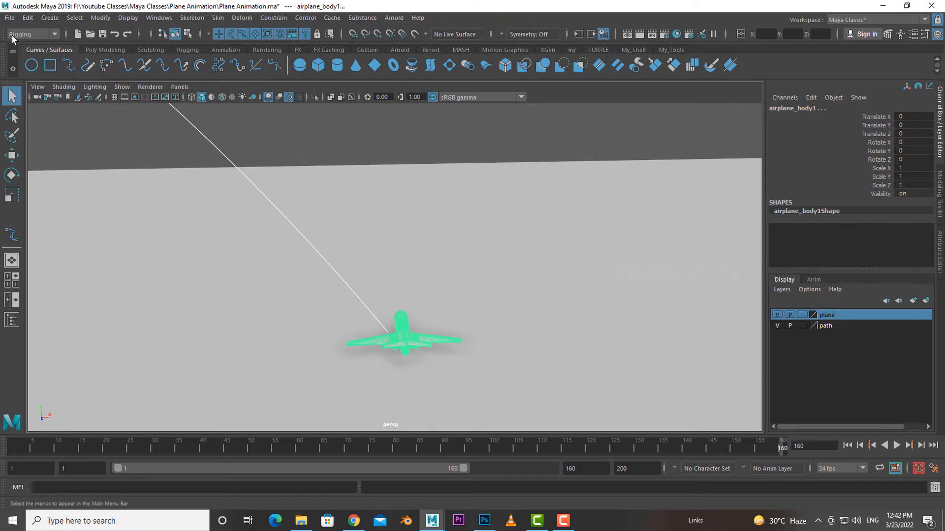
{"action": "left_click", "coordinate": [274, 18]}
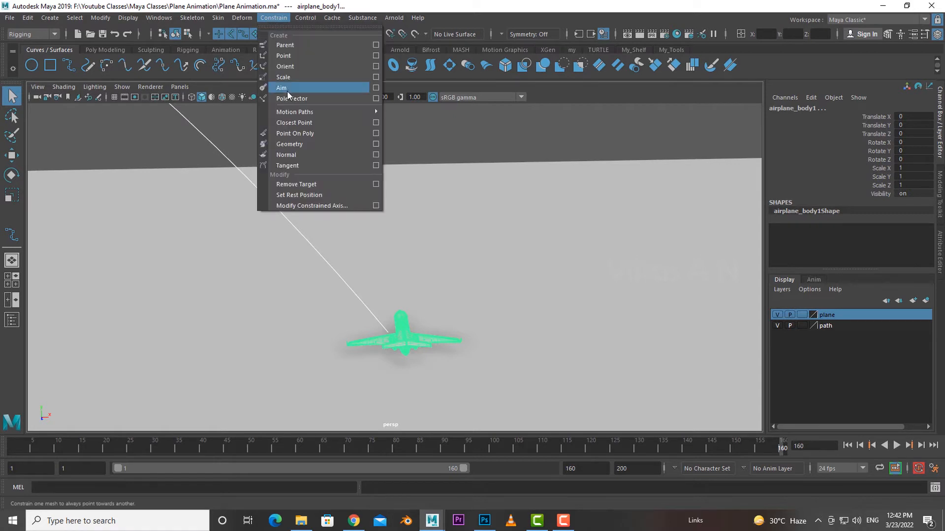
{"action": "mouse_move", "coordinate": [301, 112]}
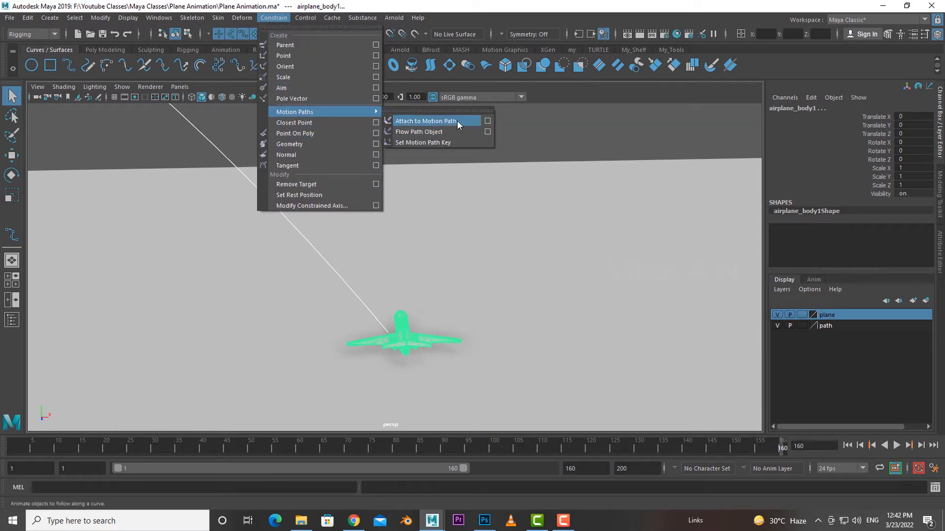
{"action": "left_click", "coordinate": [488, 120]}
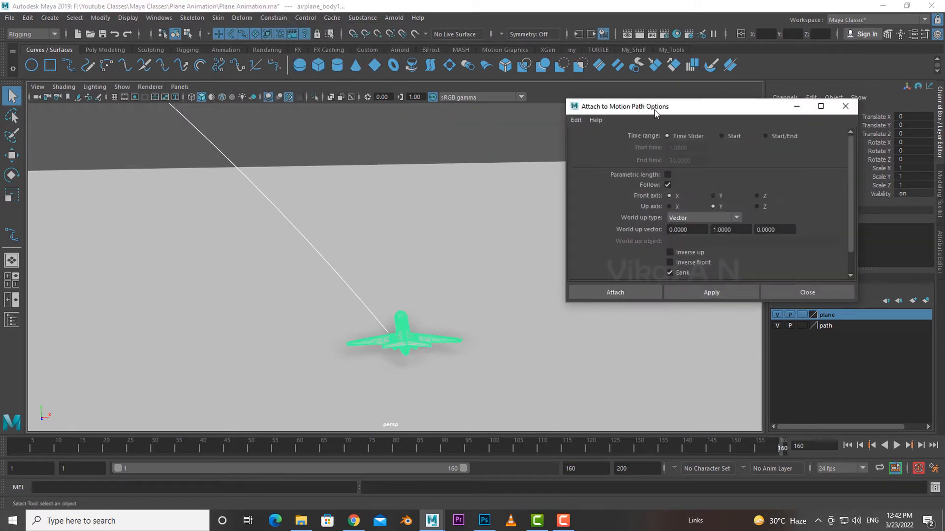
{"action": "left_click_drag", "start_coordinate": [657, 112], "coordinate": [549, 131]}
{"action": "left_click", "coordinate": [469, 140]}
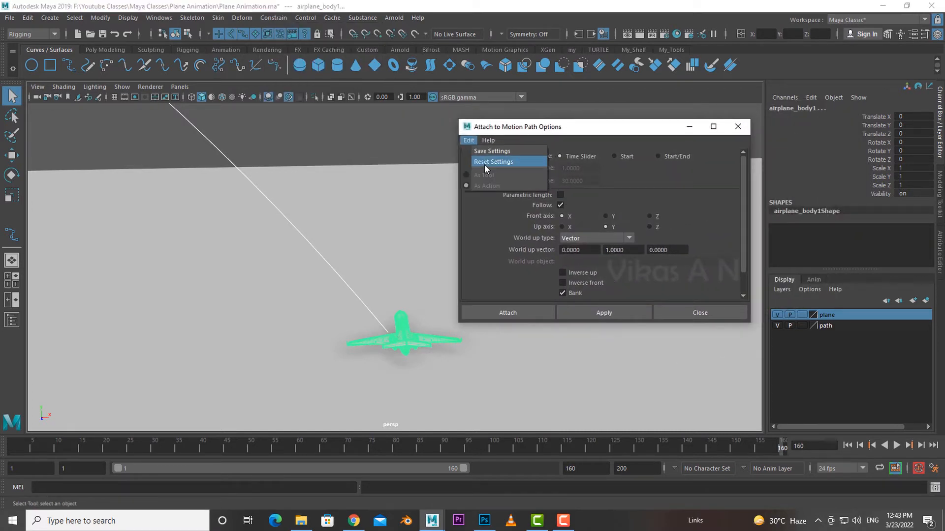
{"action": "left_click", "coordinate": [485, 164]}
Set the current time to frame 1 and enable Bank in the Attach to Motion Path options.
{"action": "left_click_drag", "start_coordinate": [610, 129], "coordinate": [607, 113]}
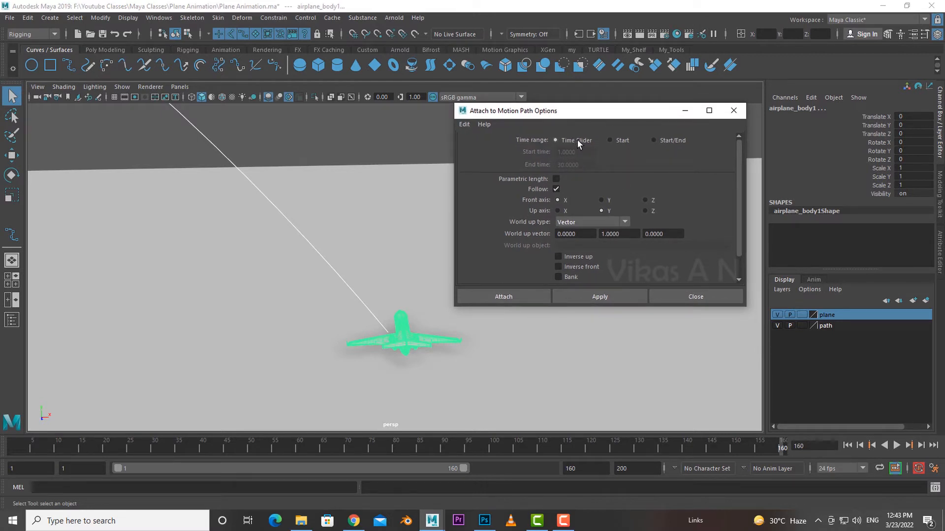
{"action": "left_click", "coordinate": [10, 450]}
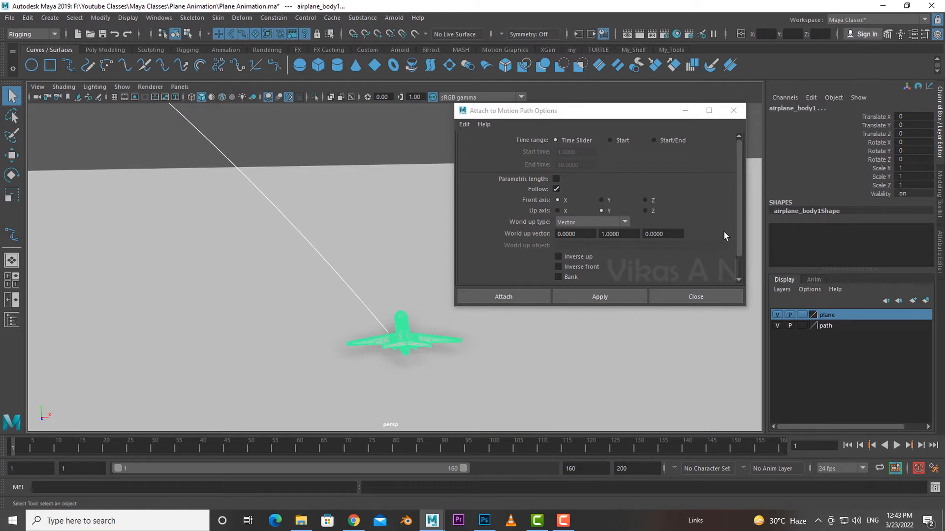
{"action": "scroll", "coordinate": [716, 233], "scroll_direction": "down", "scroll_amount": 1}
{"action": "left_click", "coordinate": [572, 252]}
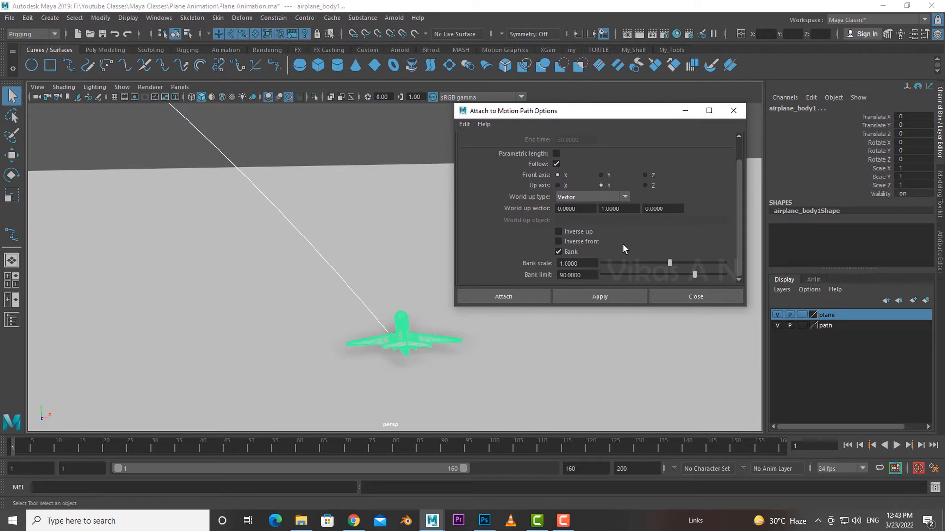
{"action": "left_click_drag", "start_coordinate": [474, 331], "coordinate": [409, 299], "text": "alt"}
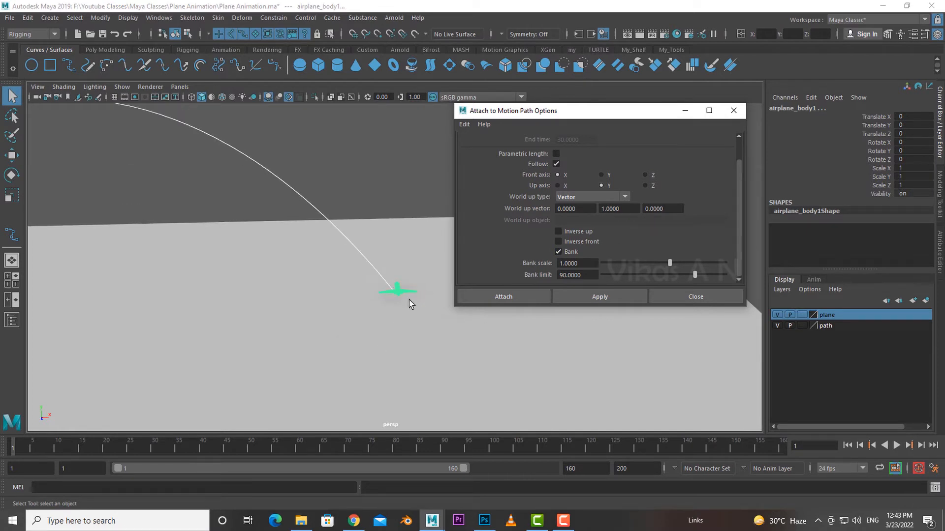
{"action": "left_click_drag", "start_coordinate": [292, 256], "coordinate": [323, 293], "text": "alt"}
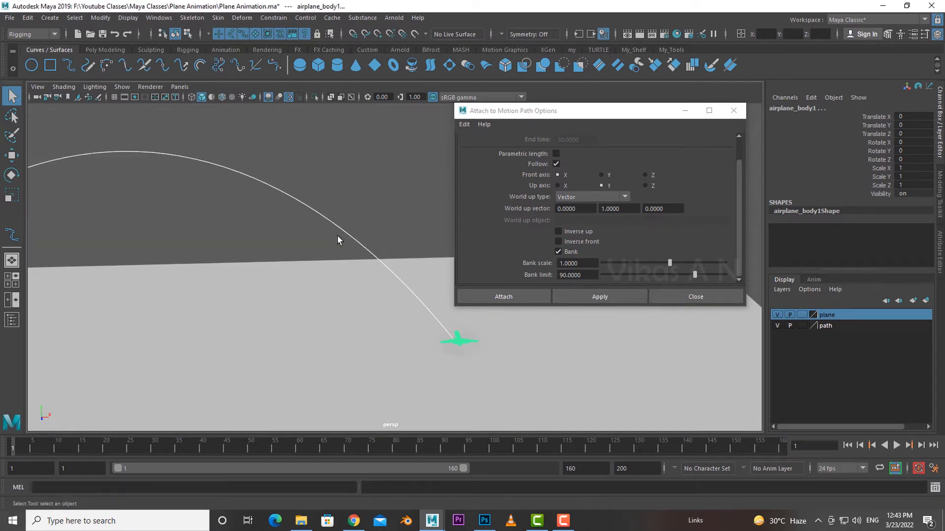
{"action": "middle_click_drag", "start_coordinate": [260, 201], "coordinate": [346, 266], "text": "alt"}
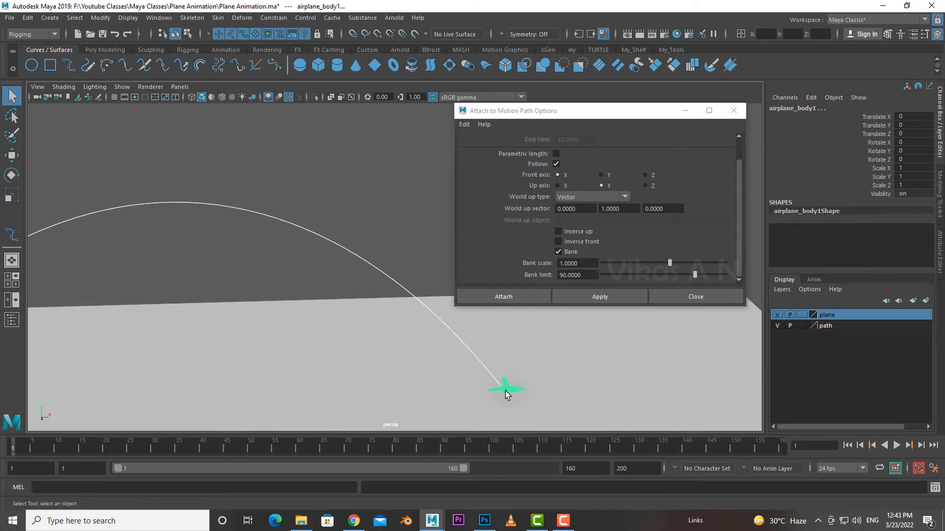
{"action": "middle_click_drag", "start_coordinate": [371, 281], "coordinate": [333, 256], "text": "alt"}
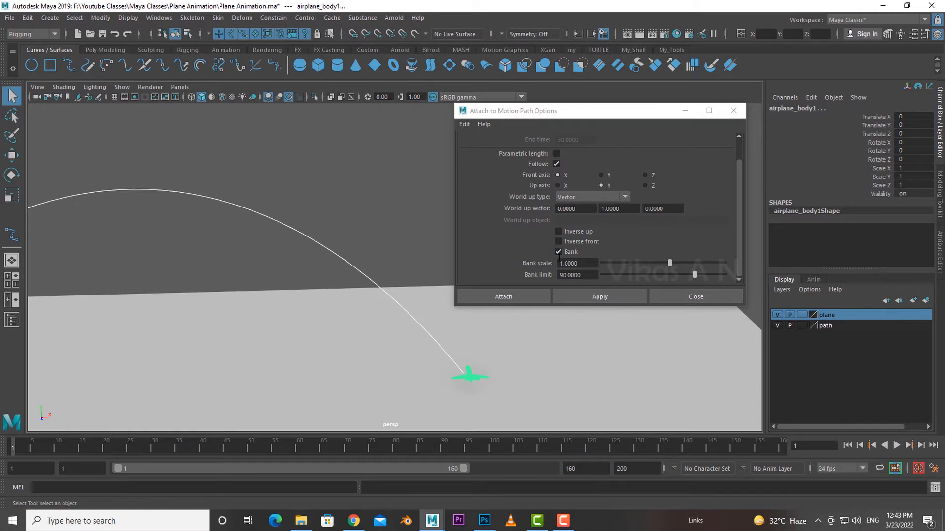
{"action": "middle_click_drag", "start_coordinate": [497, 379], "coordinate": [408, 327], "text": "alt"}
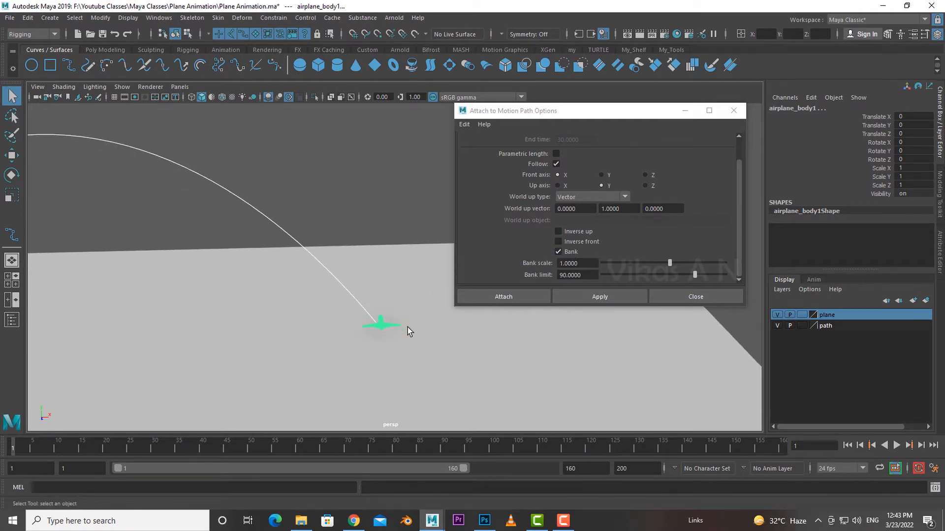
{"action": "left_click_drag", "start_coordinate": [407, 327], "coordinate": [547, 261], "text": "alt"}
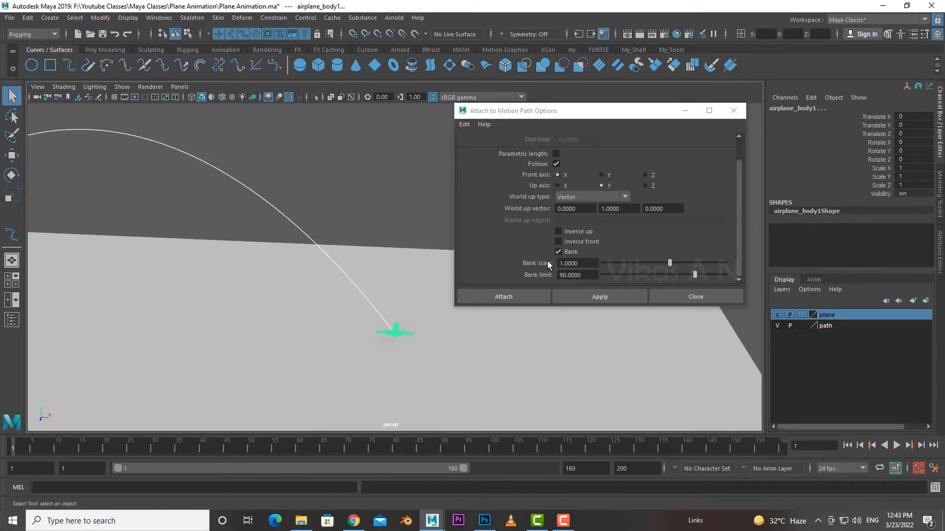
Attach the airplane to the flight path curve using the Attach to Motion Path options.
{"action": "left_click_drag", "start_coordinate": [426, 340], "coordinate": [508, 370], "text": "alt"}
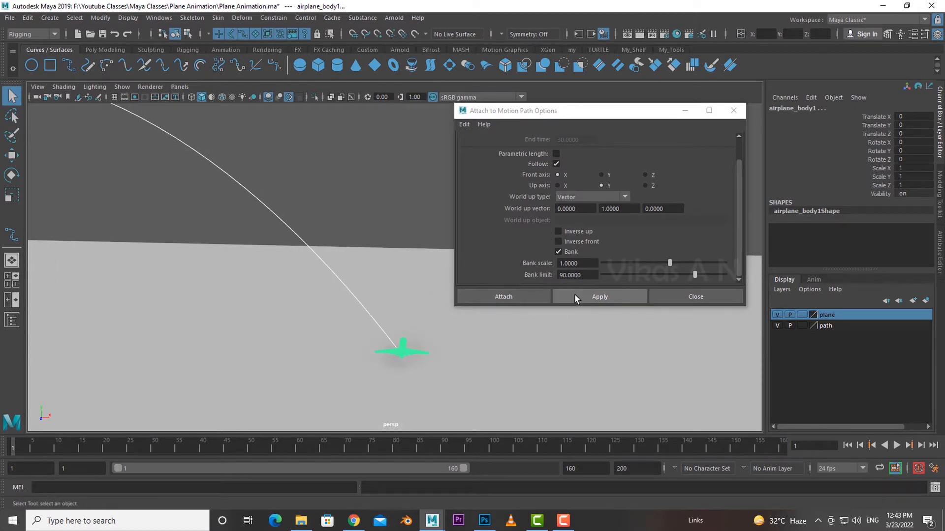
{"action": "left_click", "coordinate": [525, 296]}
{"action": "left_click_drag", "start_coordinate": [541, 376], "coordinate": [438, 363], "text": "alt"}
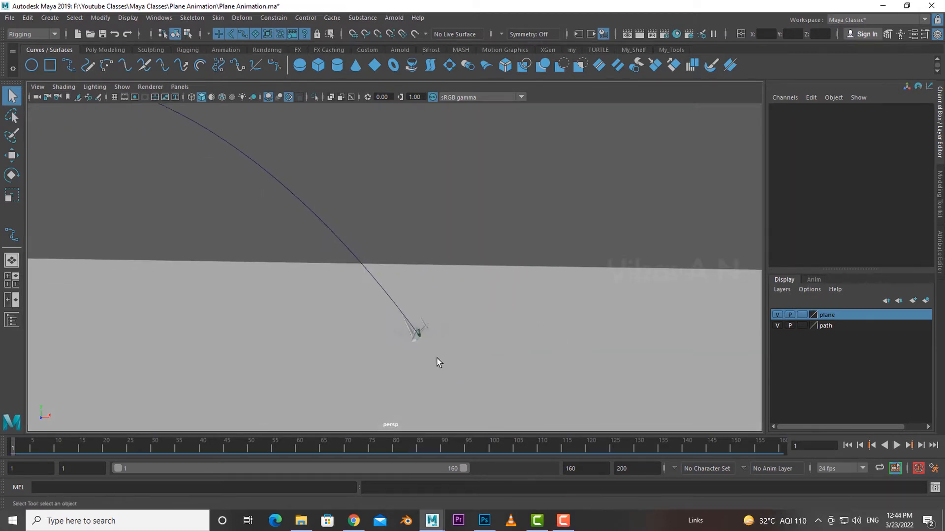
{"action": "mouse_move", "coordinate": [416, 332]}
{"action": "left_mouse_down", "text": "alt"}
{"action": "mouse_move", "coordinate": [441, 369]}
{"action": "mouse_move", "coordinate": [424, 331]}
{"action": "left_mouse_up", "text": "alt"}
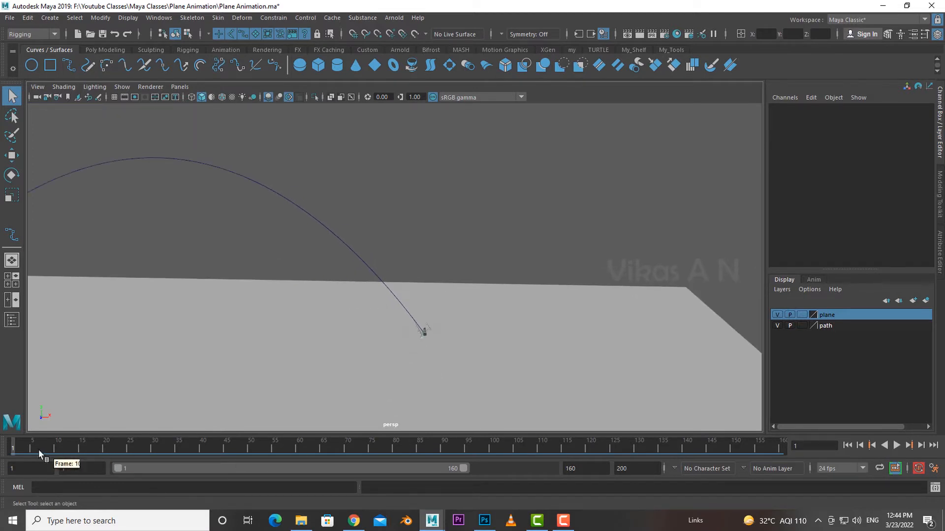
Scrub and play the animation to examine the airplane's orientation along the path.
{"action": "left_click_drag", "start_coordinate": [35, 453], "coordinate": [391, 449]}
{"action": "key", "text": "a"}
{"action": "key", "text": "alt+v"}
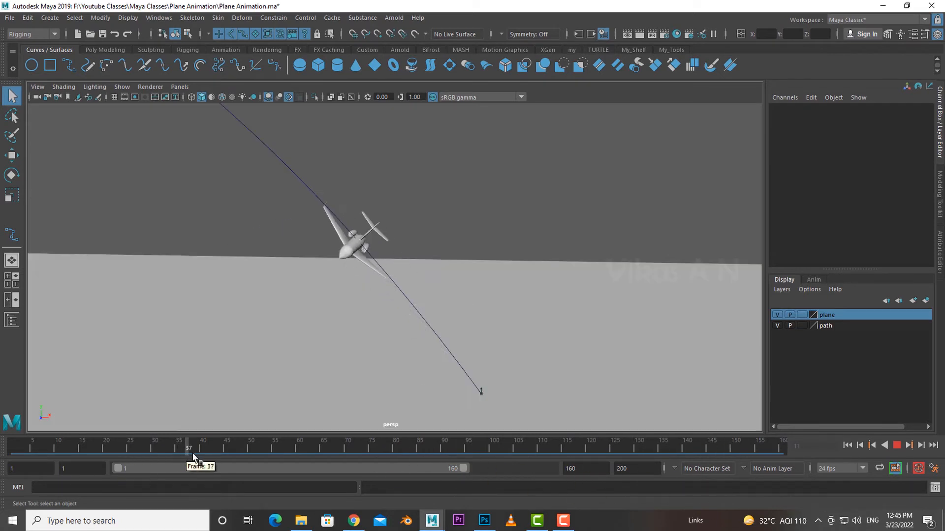
{"action": "left_click_drag", "start_coordinate": [354, 298], "coordinate": [307, 287], "text": "alt"}
{"action": "left_click_drag", "start_coordinate": [287, 320], "coordinate": [281, 339], "text": "alt"}
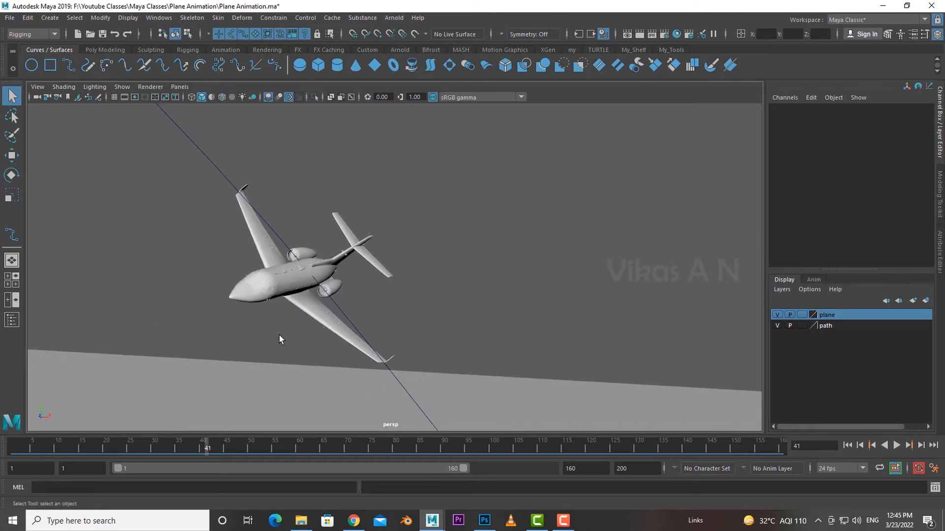
Select the airplane and open its motionPath1 attributes.
{"action": "left_click", "coordinate": [293, 293]}
{"action": "key", "text": "ctrl+a"}
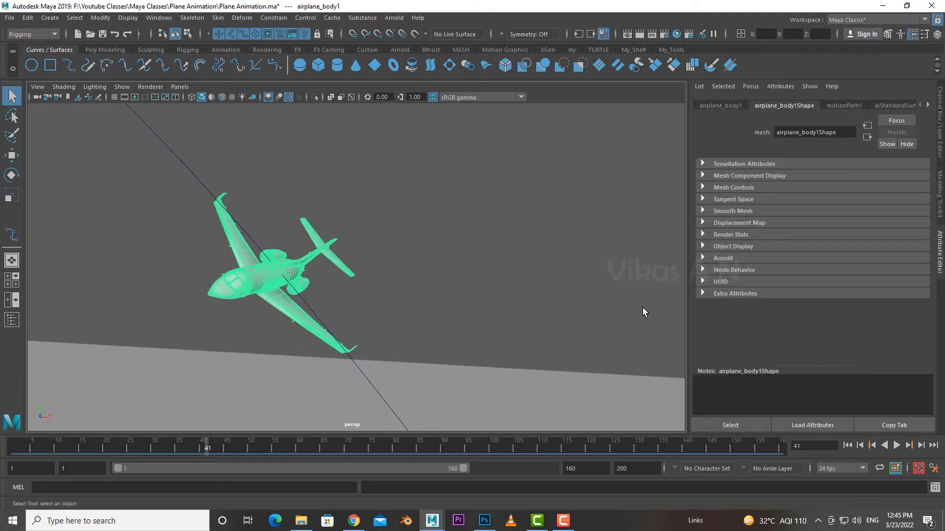
{"action": "left_click", "coordinate": [849, 107]}
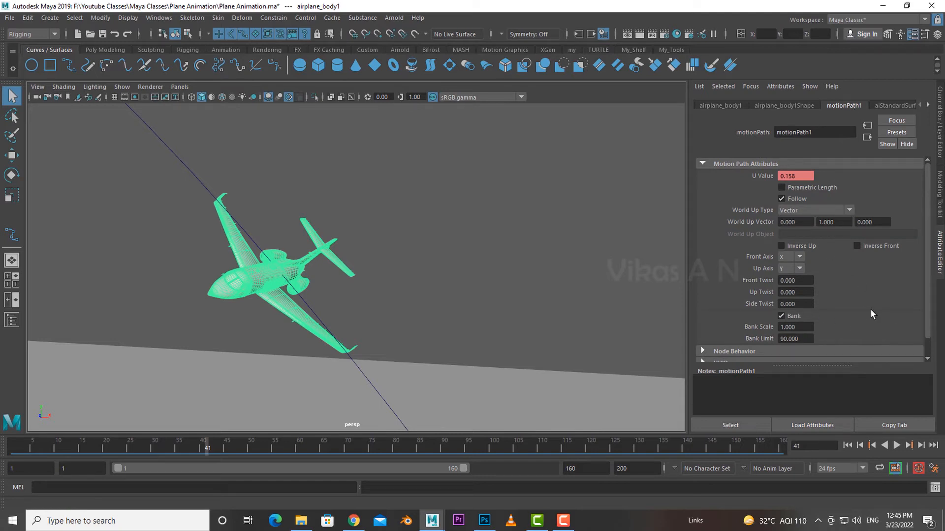
{"action": "scroll", "coordinate": [872, 314], "scroll_direction": "down", "scroll_amount": 1}
{"action": "scroll", "coordinate": [872, 314], "scroll_direction": "up", "scroll_amount": 1}
{"action": "left_click_drag", "start_coordinate": [428, 297], "coordinate": [323, 319], "text": "alt"}
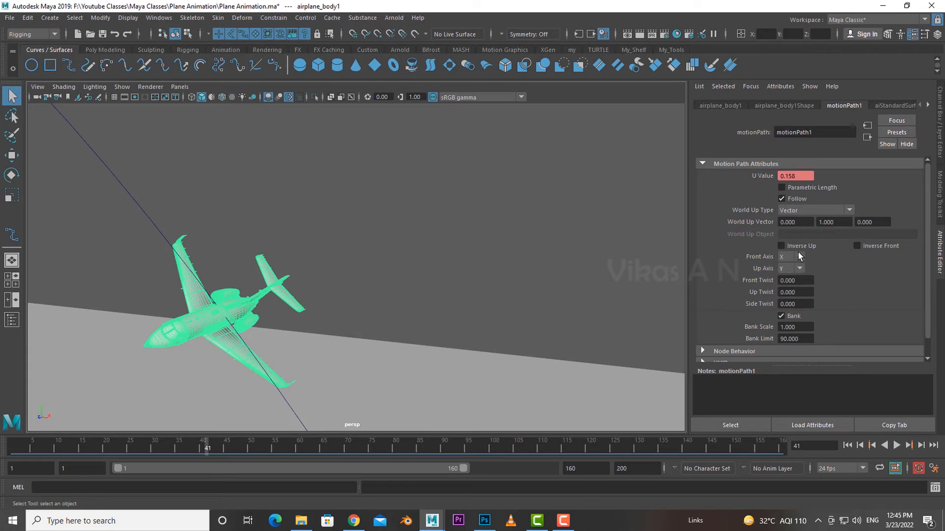
Try Y and Z as the motion path's Front Axis and return it to X.
{"action": "left_click", "coordinate": [799, 257]}
{"action": "left_click", "coordinate": [793, 275]}
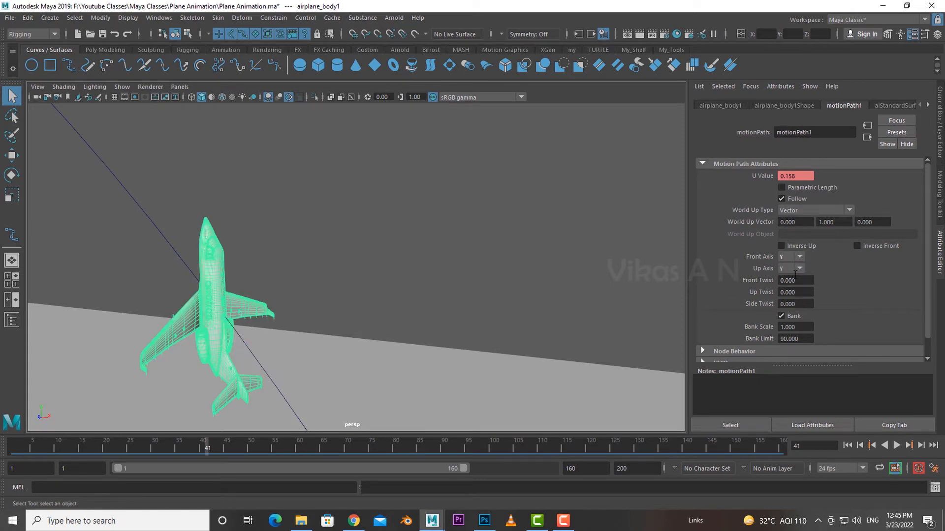
{"action": "left_click", "coordinate": [797, 269]}
{"action": "left_click", "coordinate": [792, 291]}
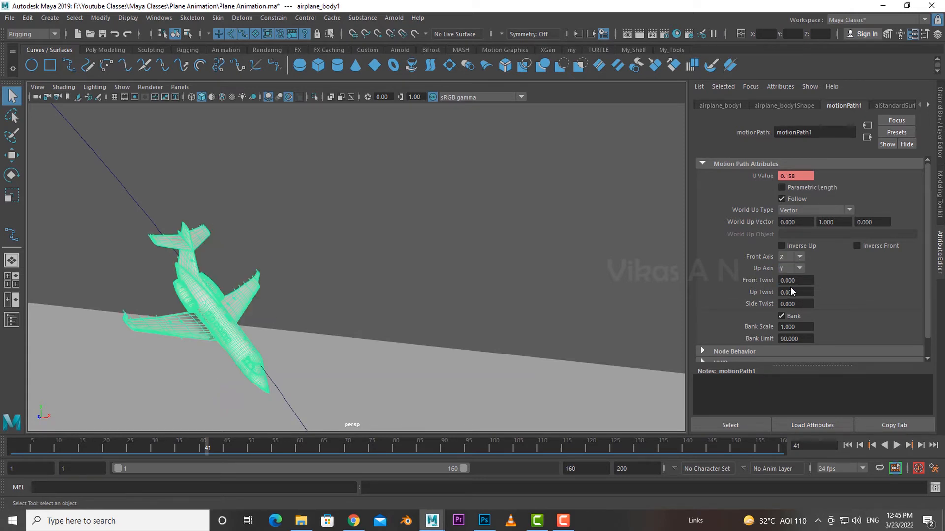
{"action": "left_click", "coordinate": [794, 257]}
{"action": "left_click", "coordinate": [792, 271]}
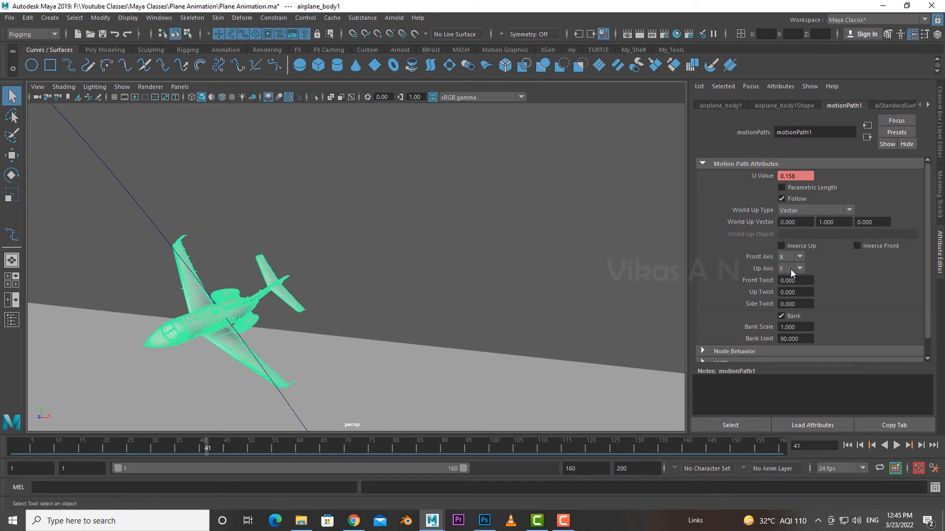
Try X and Z as the motion path's Up Axis and return it to Y.
{"action": "left_click", "coordinate": [799, 269]}
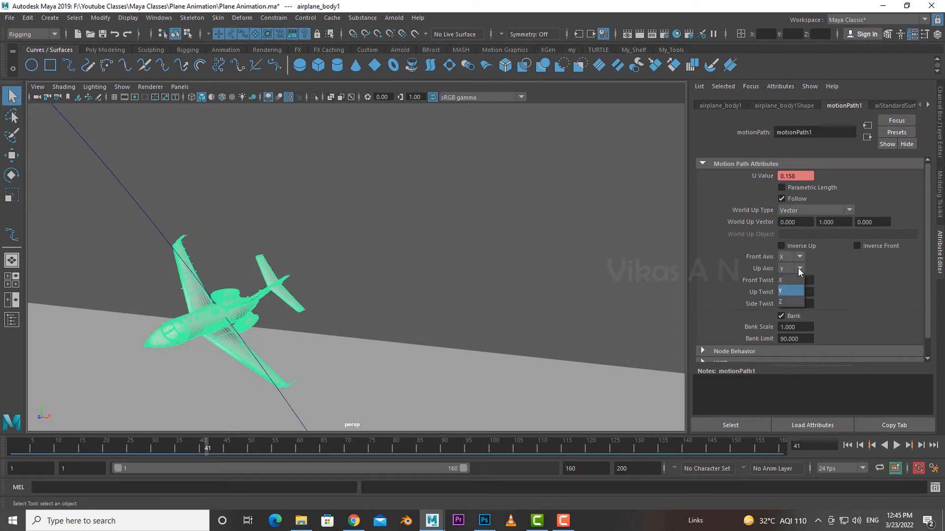
{"action": "left_click", "coordinate": [795, 280]}
{"action": "left_click_drag", "start_coordinate": [474, 293], "coordinate": [591, 276], "text": "alt"}
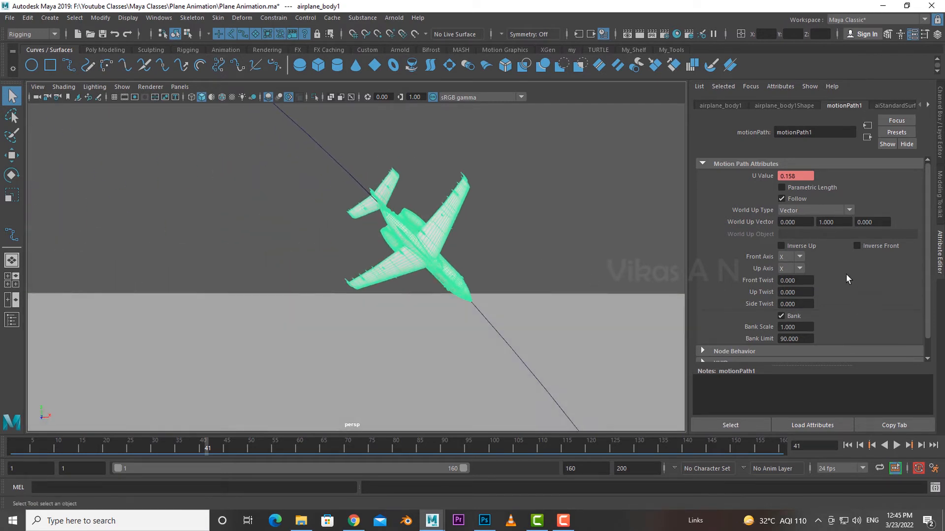
{"action": "left_click", "coordinate": [793, 270]}
{"action": "left_click", "coordinate": [792, 290]}
{"action": "left_click_drag", "start_coordinate": [650, 275], "coordinate": [593, 283], "text": "alt"}
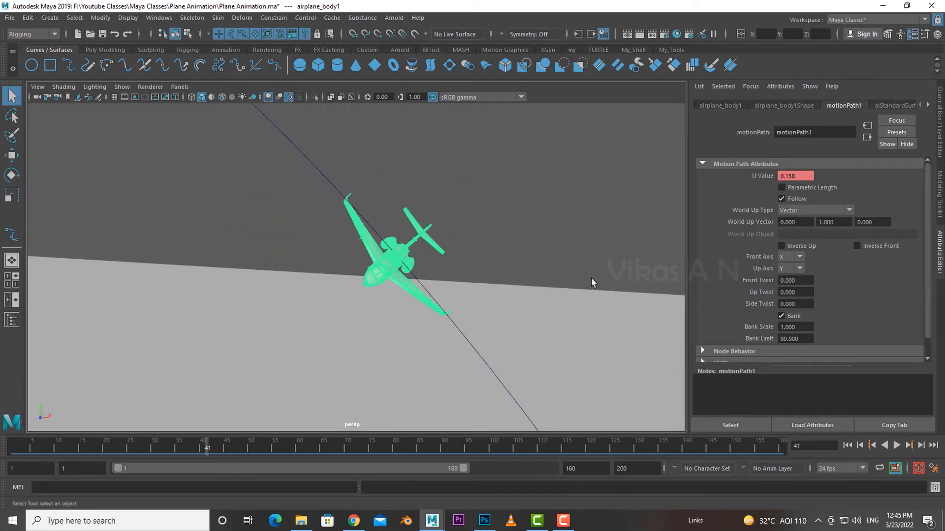
{"action": "left_click", "coordinate": [793, 267]}
{"action": "left_click", "coordinate": [793, 298]}
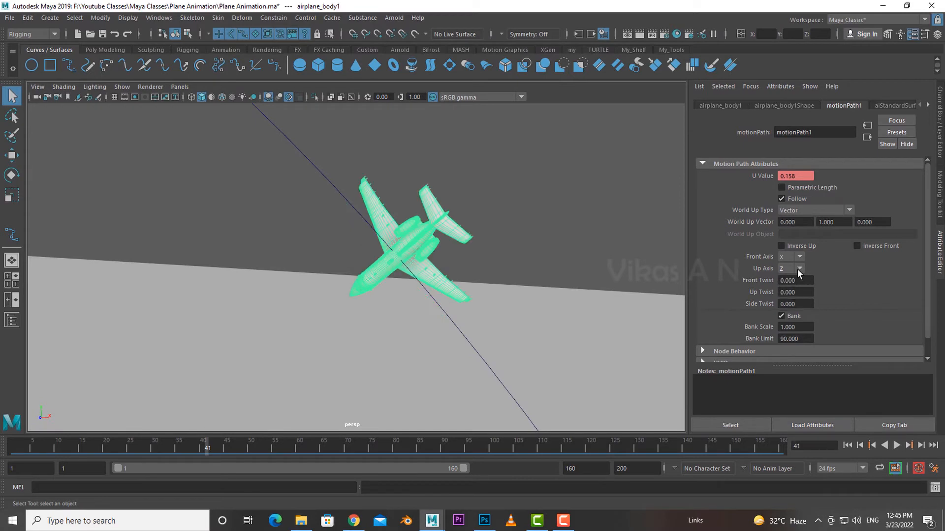
{"action": "left_click", "coordinate": [792, 290]}
{"action": "left_click_drag", "start_coordinate": [476, 251], "coordinate": [532, 268], "text": "alt"}
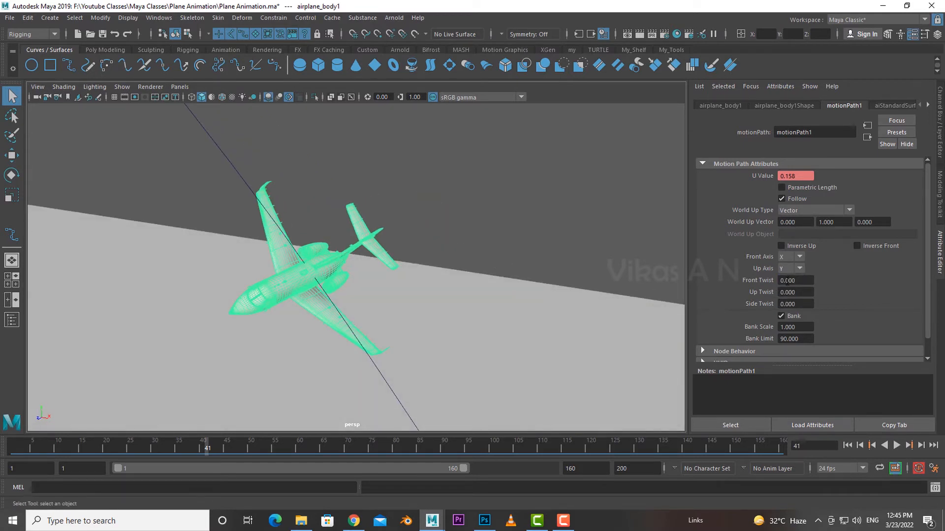
Set the motion path's Up Twist to -90 to point the airplane's nose along the curve.
{"action": "left_click_drag", "start_coordinate": [788, 292], "coordinate": [291, 302], "text": "ctrl"}
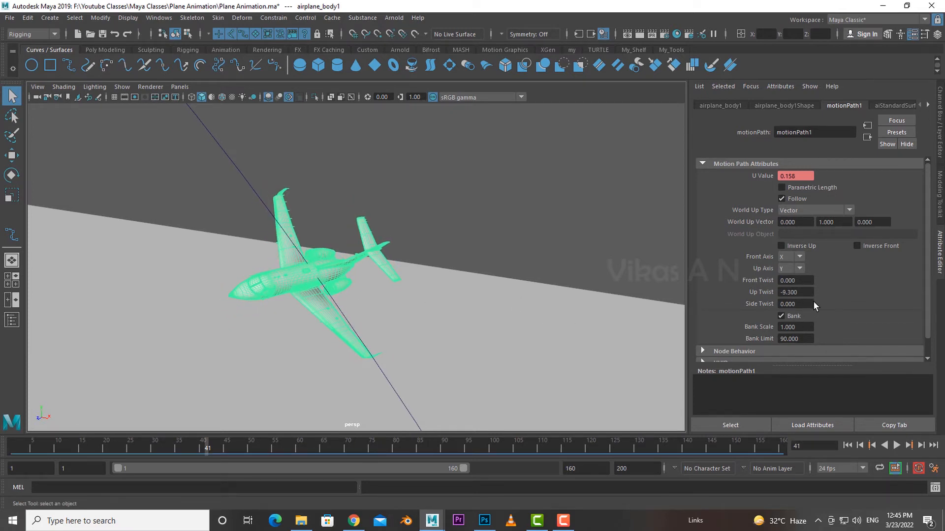
{"action": "left_click_drag", "start_coordinate": [802, 293], "coordinate": [261, 309], "text": "ctrl"}
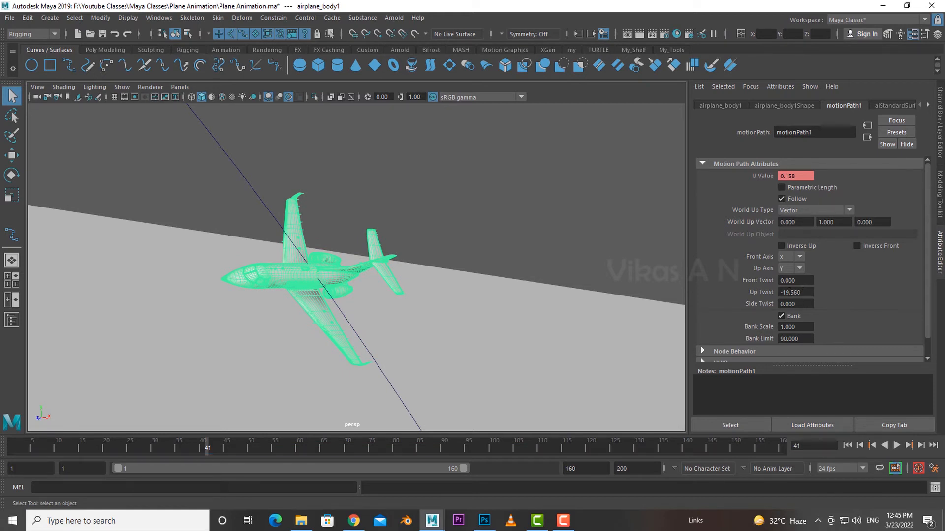
{"action": "left_click_drag", "start_coordinate": [806, 291], "coordinate": [134, 269], "text": "ctrl"}
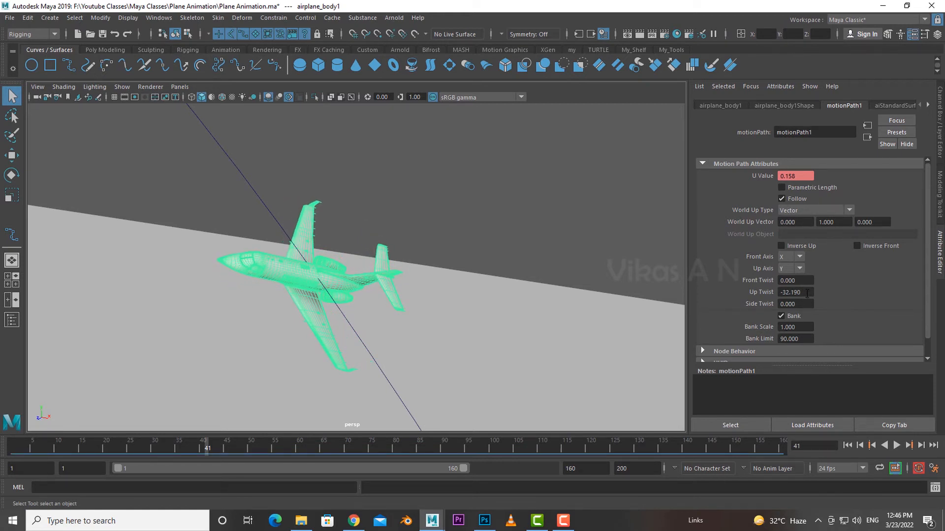
{"action": "left_click_drag", "start_coordinate": [807, 293], "coordinate": [710, 301]}
{"action": "type", "text": "-90"}
{"action": "key", "text": "Return"}
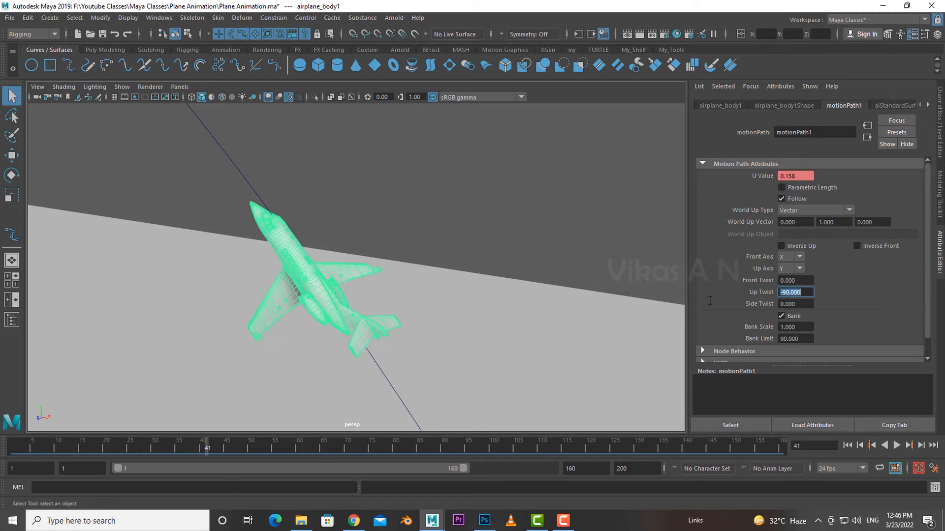
Play the animation from frame 1 to check the airplane's flight direction along the whole curve.
{"action": "left_click_drag", "start_coordinate": [590, 315], "coordinate": [312, 316], "text": "alt"}
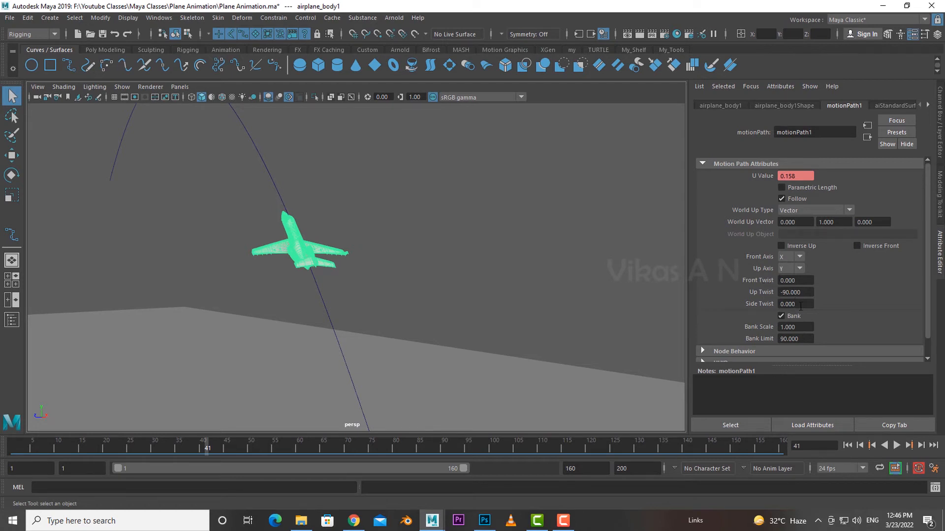
{"action": "left_click_drag", "start_coordinate": [320, 270], "coordinate": [368, 304], "text": "alt"}
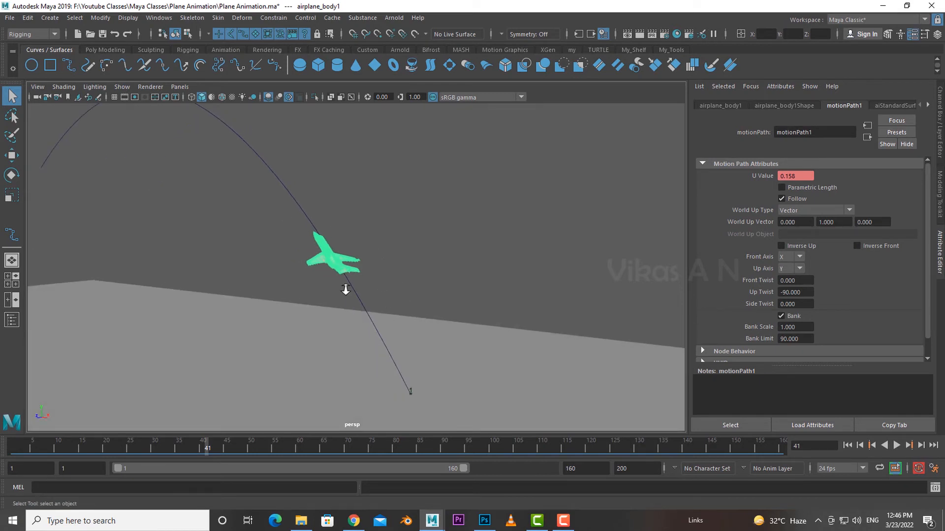
{"action": "right_click_drag", "start_coordinate": [346, 289], "coordinate": [439, 320], "text": "alt"}
{"action": "left_click_drag", "start_coordinate": [439, 320], "coordinate": [472, 316], "text": "alt"}
{"action": "right_click_drag", "start_coordinate": [473, 317], "coordinate": [162, 374], "text": "alt"}
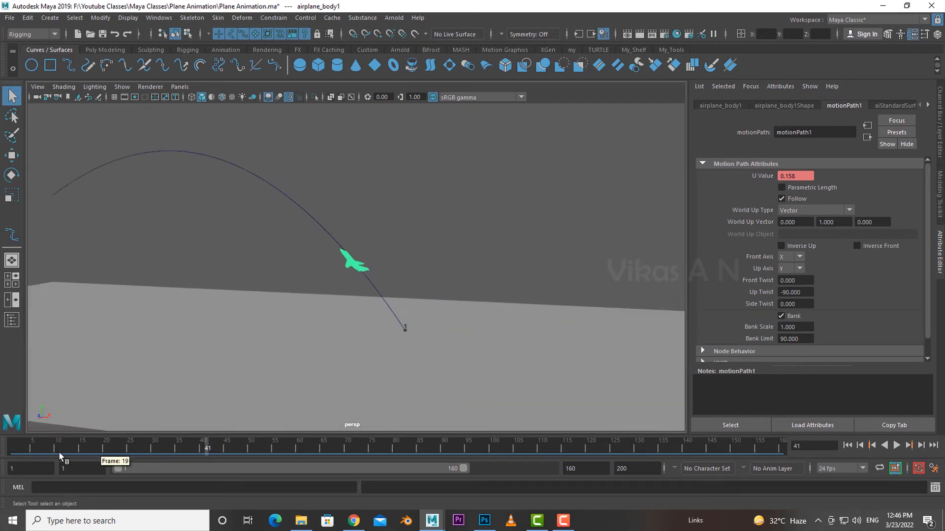
{"action": "left_click_drag", "start_coordinate": [32, 455], "coordinate": [2, 457]}
{"action": "left_click", "coordinate": [542, 266]}
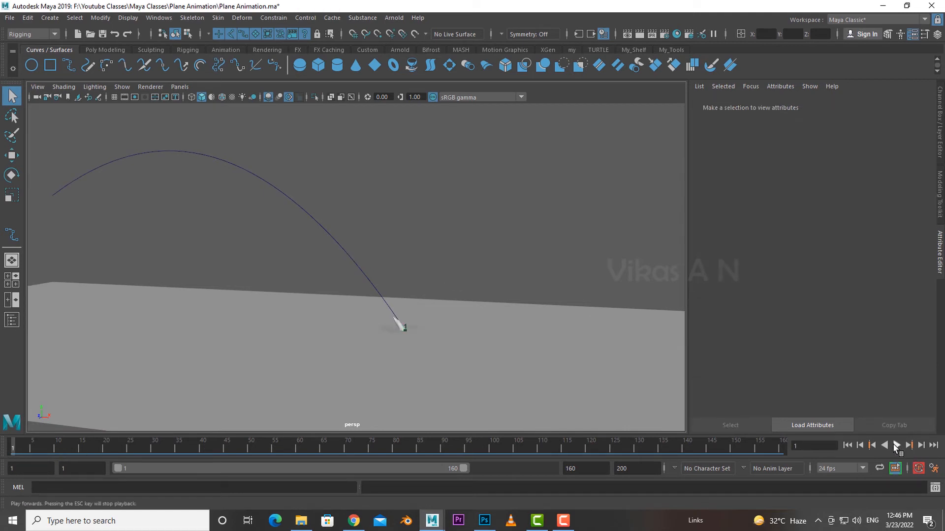
{"action": "left_click", "coordinate": [894, 446]}
{"action": "middle_click_drag", "start_coordinate": [420, 309], "coordinate": [529, 358], "text": "alt"}
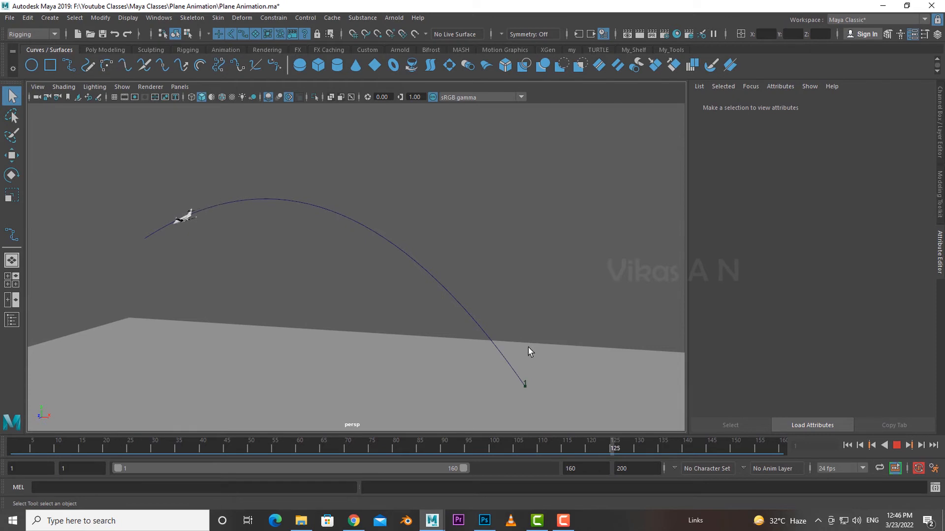
{"action": "left_click", "coordinate": [897, 445]}
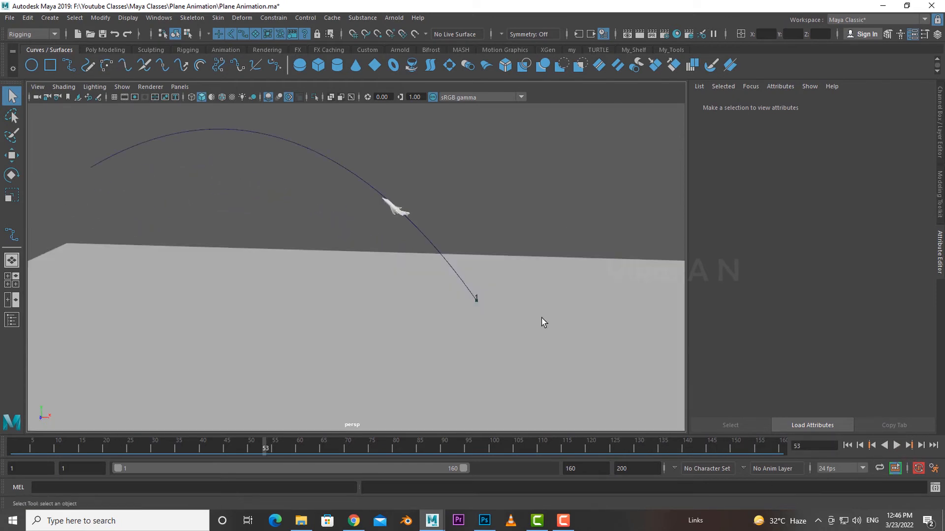
Create a NURBS circle for the flight path's profile.
{"action": "left_click_drag", "start_coordinate": [543, 323], "coordinate": [478, 351], "text": "alt"}
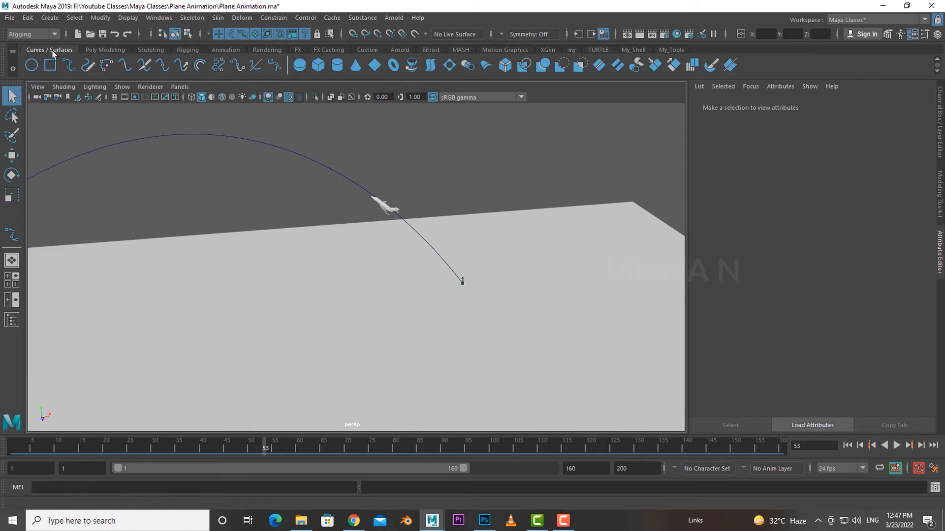
{"action": "left_click", "coordinate": [33, 68]}
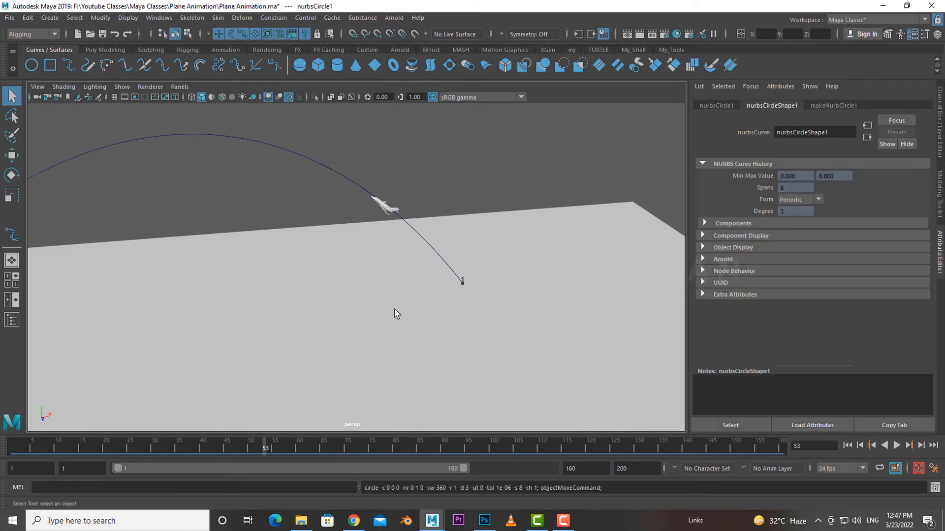
{"action": "left_click_drag", "start_coordinate": [395, 309], "coordinate": [385, 256], "text": "alt"}
{"action": "key", "text": "w"}
{"action": "key", "text": "q"}
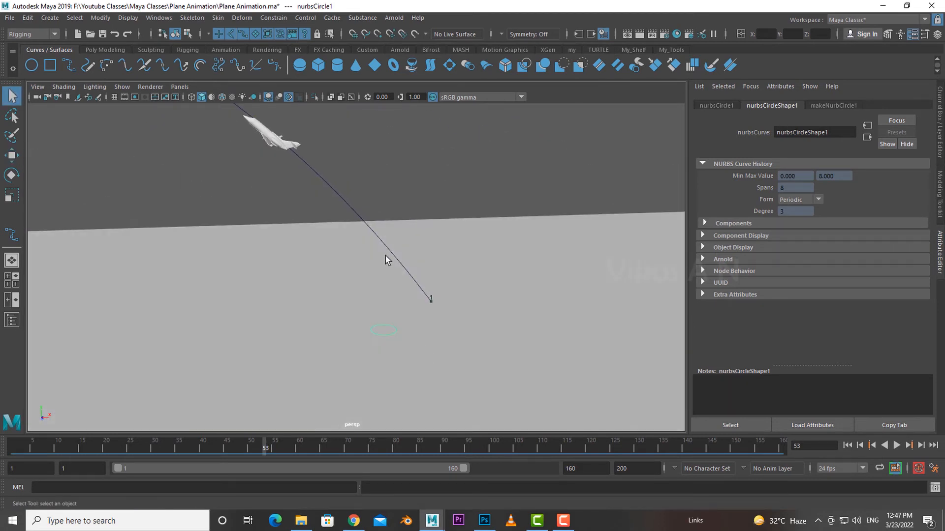
Isolate the flight path curve and the circle in the viewport, and select the circle.
{"action": "left_click_drag", "start_coordinate": [333, 202], "coordinate": [333, 201]}
{"action": "left_click_drag", "start_coordinate": [408, 295], "coordinate": [344, 330], "text": "alt"}
{"action": "key", "text": "ctrl+1"}
{"action": "left_click", "coordinate": [313, 327]}
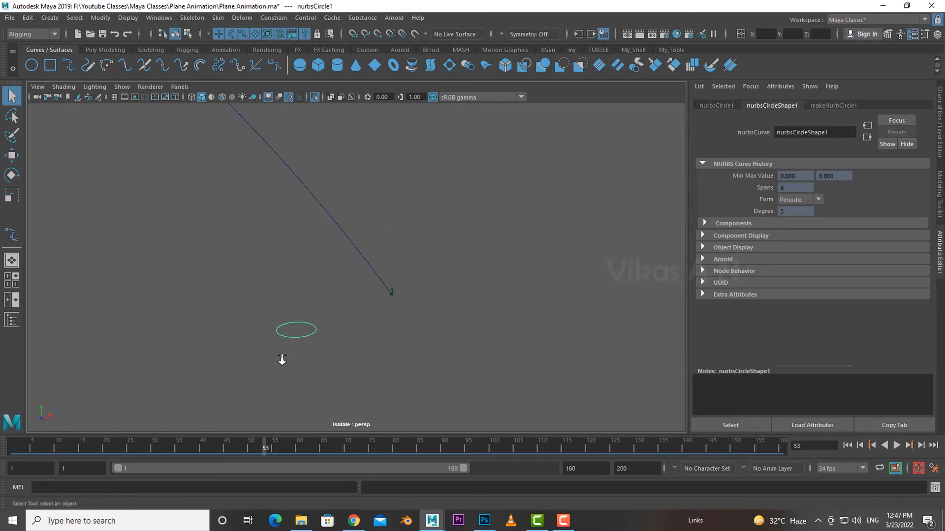
Move the circle with curve snapping onto the starting end of the flight path.
{"action": "left_click_drag", "start_coordinate": [281, 359], "coordinate": [419, 335], "text": "alt"}
{"action": "key", "text": "w"}
{"action": "middle_click_drag", "start_coordinate": [419, 334], "coordinate": [413, 337]}
{"action": "key", "text": "ctrl+z"}
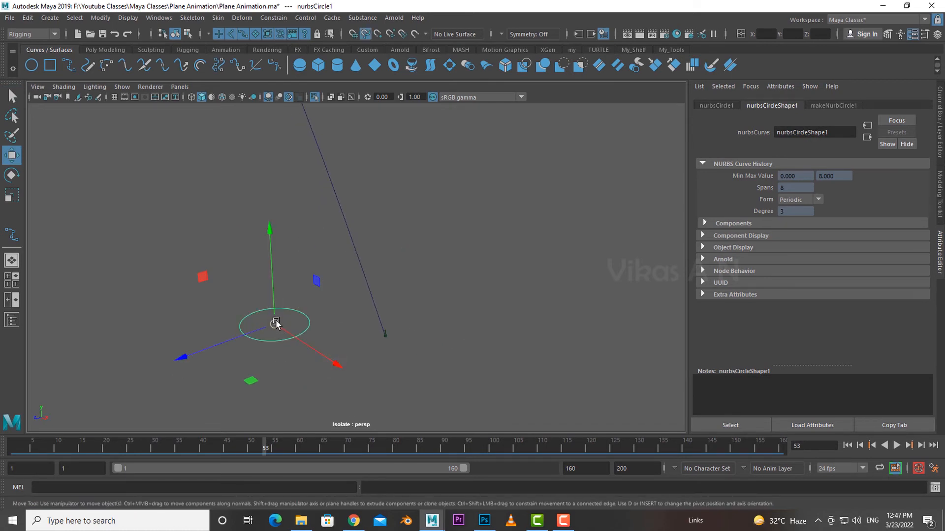
{"action": "left_click_drag", "start_coordinate": [276, 323], "coordinate": [403, 358]}
{"action": "left_click_drag", "start_coordinate": [386, 396], "coordinate": [424, 371], "text": "alt"}
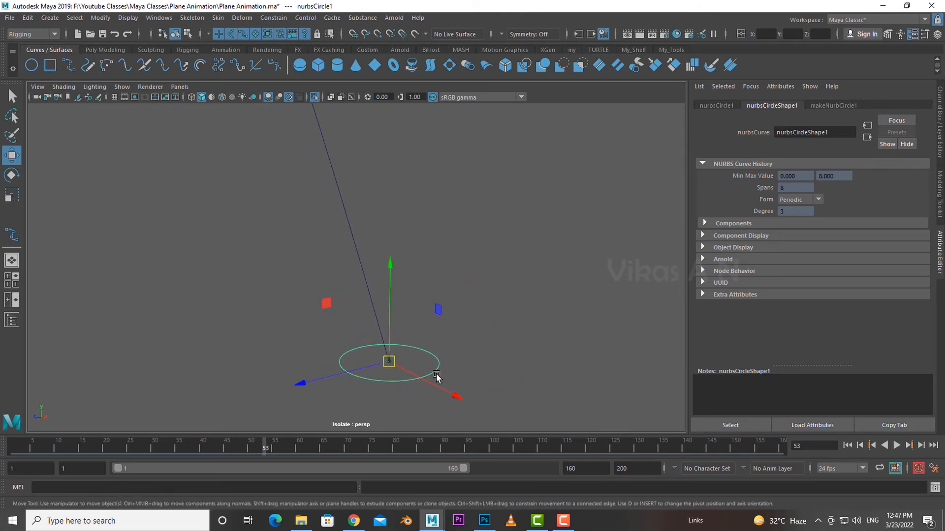
Rotate the circle until it stands perpendicular to the start of the flight path.
{"action": "key", "text": "e"}
{"action": "left_click_drag", "start_coordinate": [419, 347], "coordinate": [438, 382], "text": "alt"}
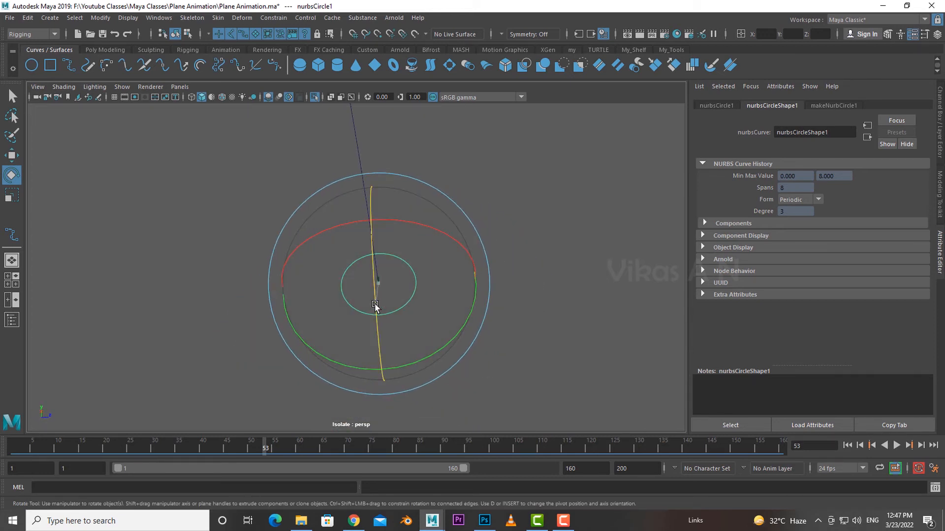
{"action": "left_click_drag", "start_coordinate": [375, 308], "coordinate": [375, 295]}
{"action": "left_click_drag", "start_coordinate": [376, 294], "coordinate": [403, 359], "text": "alt"}
{"action": "left_click_drag", "start_coordinate": [382, 270], "coordinate": [433, 409]}
Scale the circle down uniformly to about 0.125 at the start of the flight path.
{"action": "key", "text": "q"}
{"action": "left_click", "coordinate": [507, 365]}
{"action": "left_click", "coordinate": [479, 333]}
{"action": "left_click_drag", "start_coordinate": [480, 333], "coordinate": [368, 393], "text": "alt"}
{"action": "key", "text": "r"}
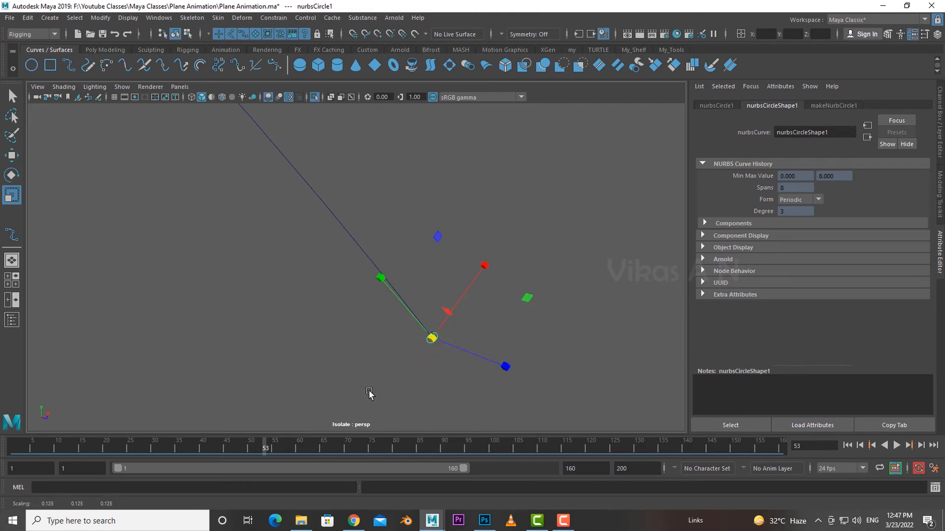
{"action": "middle_click_drag", "start_coordinate": [426, 375], "coordinate": [414, 353]}
{"action": "left_click", "coordinate": [411, 379]}
{"action": "key", "text": "q"}
{"action": "left_click", "coordinate": [441, 346]}
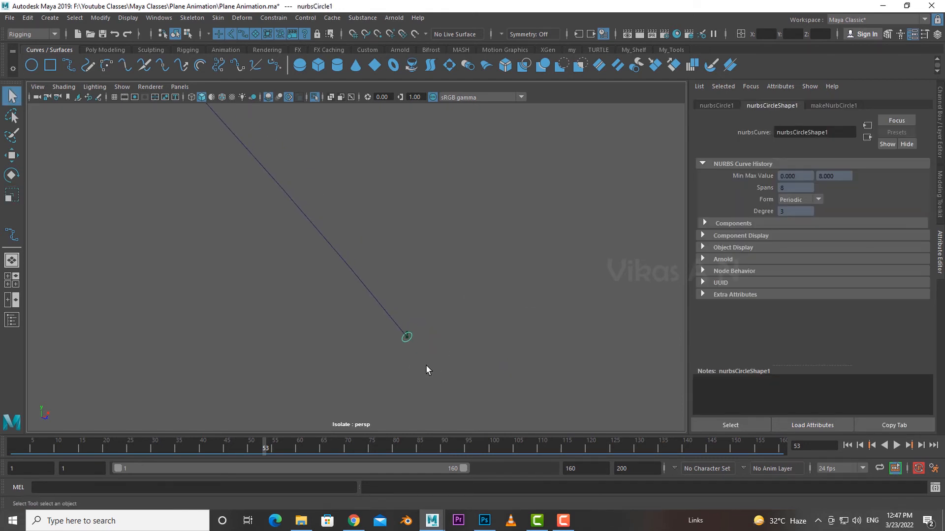
Add the flight path curve to the circle selection and open the surface Extrude options in the Modeling set.
{"action": "right_click_drag", "start_coordinate": [426, 367], "coordinate": [544, 407], "text": "alt"}
{"action": "left_click_drag", "start_coordinate": [370, 298], "coordinate": [363, 306], "text": "shift"}
{"action": "scroll", "coordinate": [421, 329], "scroll_direction": "down", "scroll_amount": 3}
{"action": "middle_click_drag", "start_coordinate": [441, 349], "coordinate": [464, 359], "text": "alt"}
{"action": "scroll", "coordinate": [464, 358], "scroll_direction": "up", "scroll_amount": 2}
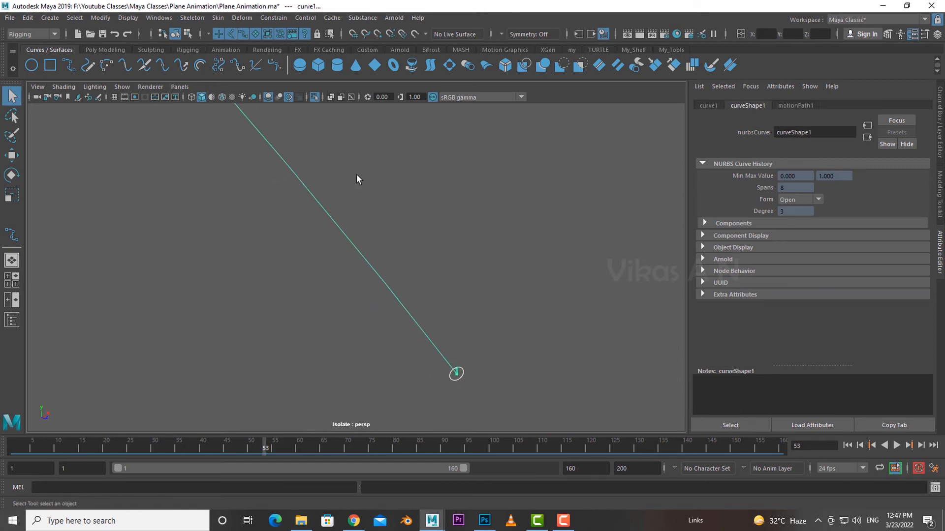
{"action": "left_click", "coordinate": [47, 33]}
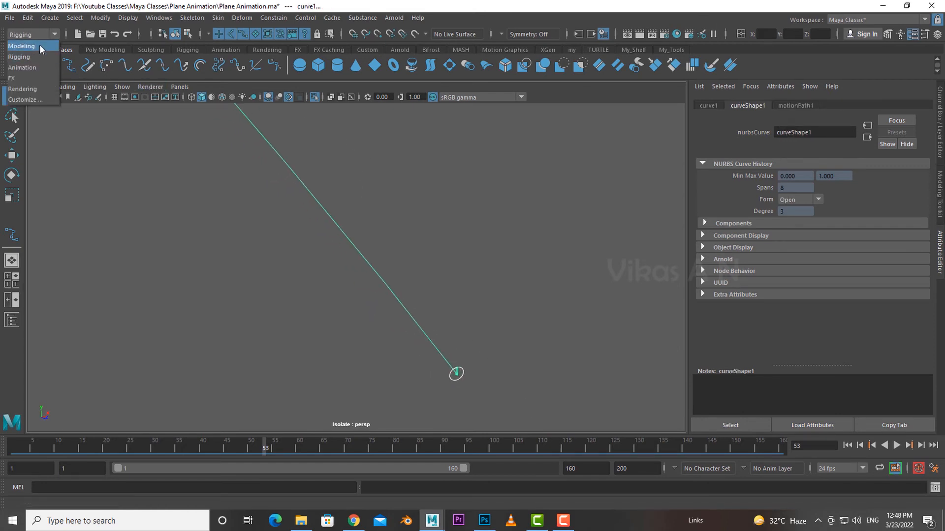
{"action": "left_click", "coordinate": [22, 45]}
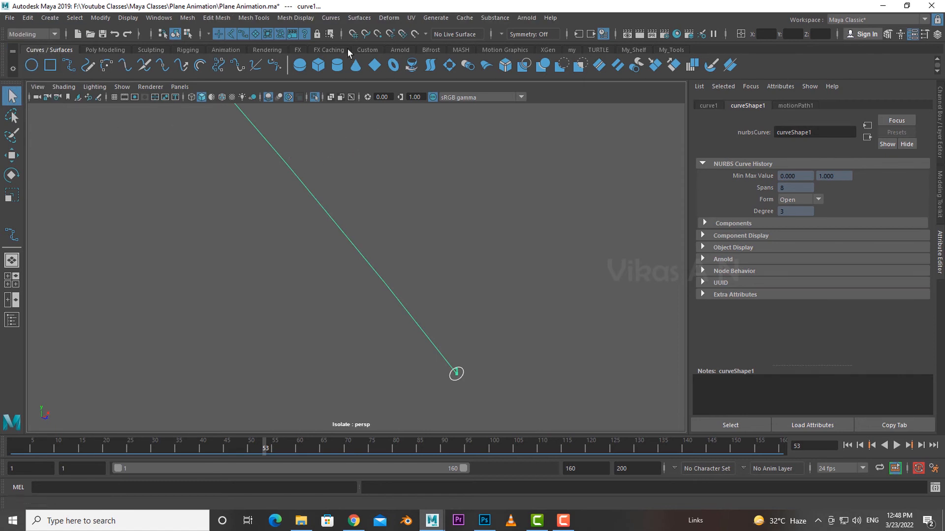
{"action": "left_click", "coordinate": [359, 18]}
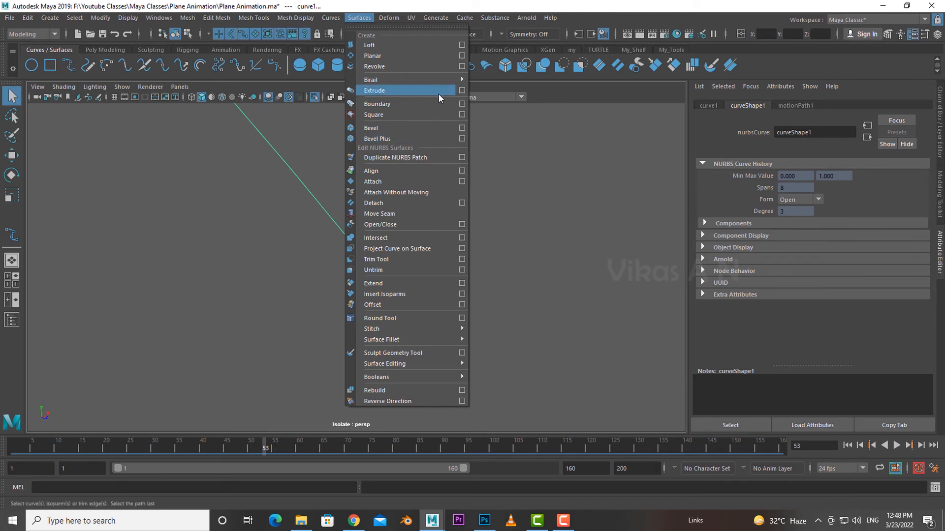
{"action": "left_click", "coordinate": [462, 91]}
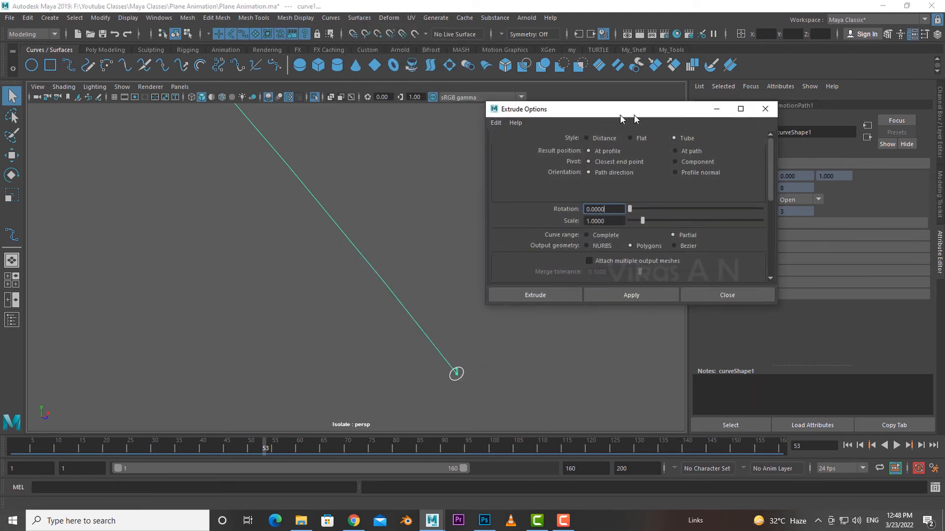
Reset the Extrude settings and set the orientation to Path direction and the curve range to Partial.
{"action": "left_click", "coordinate": [509, 124]}
{"action": "left_click", "coordinate": [521, 141]}
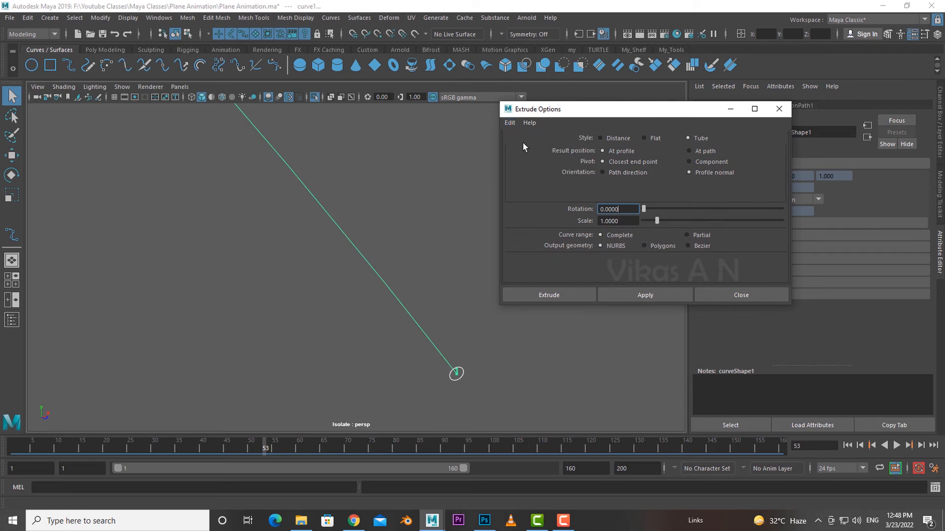
{"action": "left_click_drag", "start_coordinate": [627, 111], "coordinate": [613, 117]}
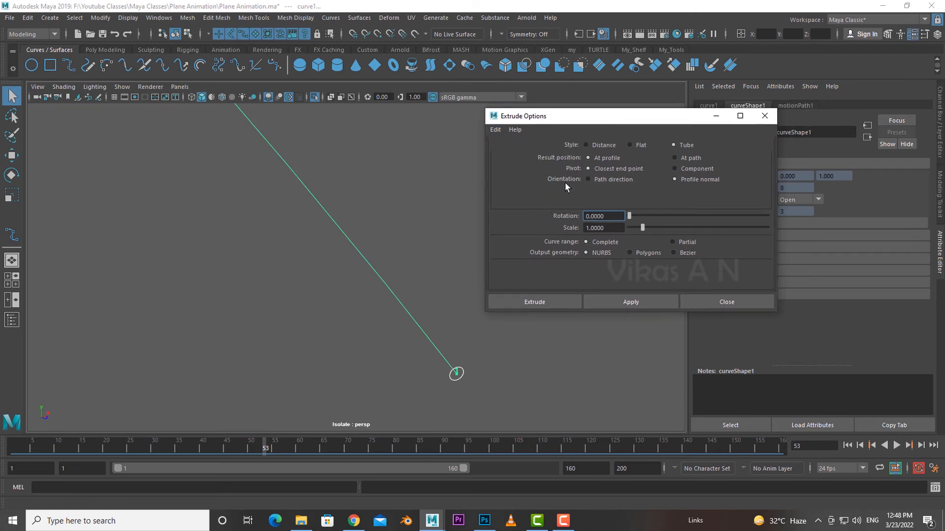
{"action": "left_click", "coordinate": [610, 179]}
{"action": "left_click_drag", "start_coordinate": [620, 116], "coordinate": [646, 77]}
{"action": "left_click", "coordinate": [671, 223]}
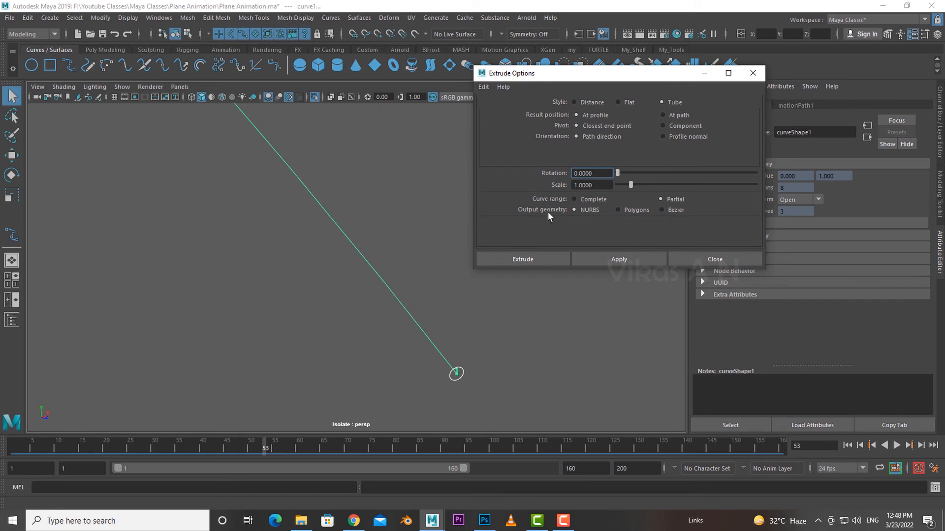
Set the extrusion's output geometry to Polygons, with type Quads and tessellation method Count.
{"action": "left_click", "coordinate": [630, 209]}
{"action": "scroll", "coordinate": [710, 213], "scroll_direction": "down", "scroll_amount": 3}
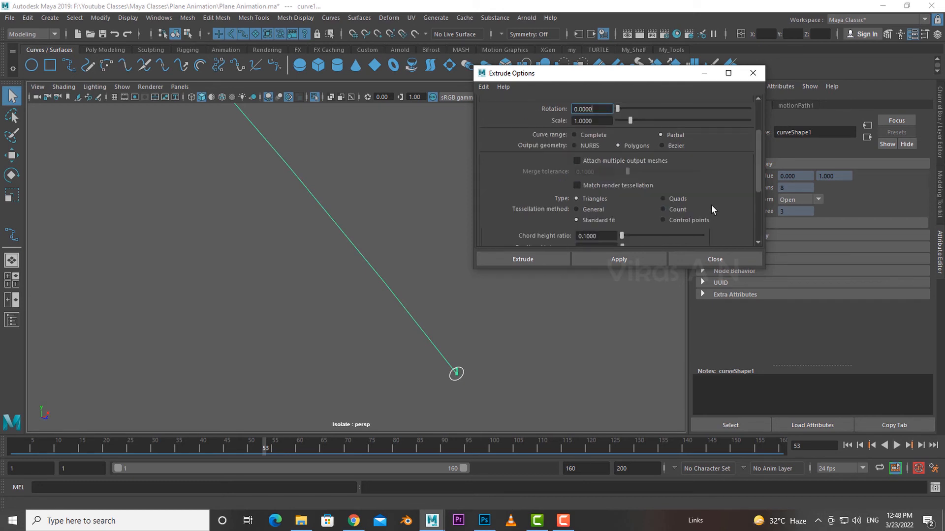
{"action": "left_click", "coordinate": [680, 199]}
{"action": "left_click", "coordinate": [677, 209]}
{"action": "scroll", "coordinate": [681, 207], "scroll_direction": "down", "scroll_amount": 1}
Try extruding the circle along the flight path with a polygon count of 3000, and undo the extrusion.
{"action": "left_click", "coordinate": [582, 202]}
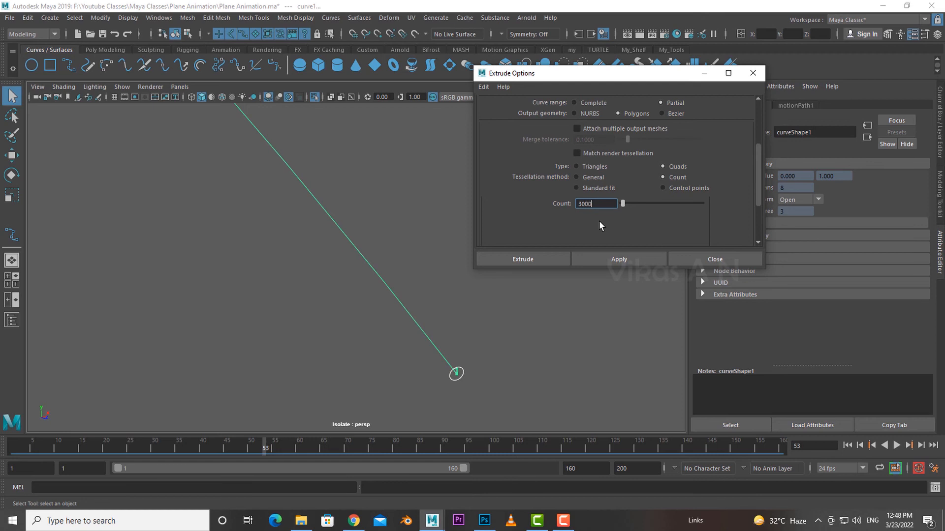
{"action": "left_click", "coordinate": [603, 262]}
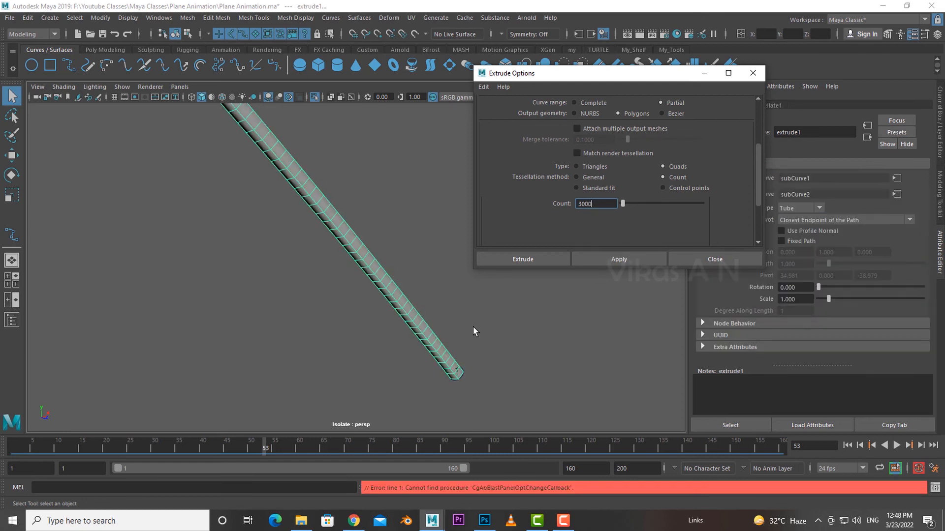
{"action": "right_click_drag", "start_coordinate": [496, 344], "coordinate": [484, 348], "text": "alt"}
{"action": "key", "text": "ctrl+z"}
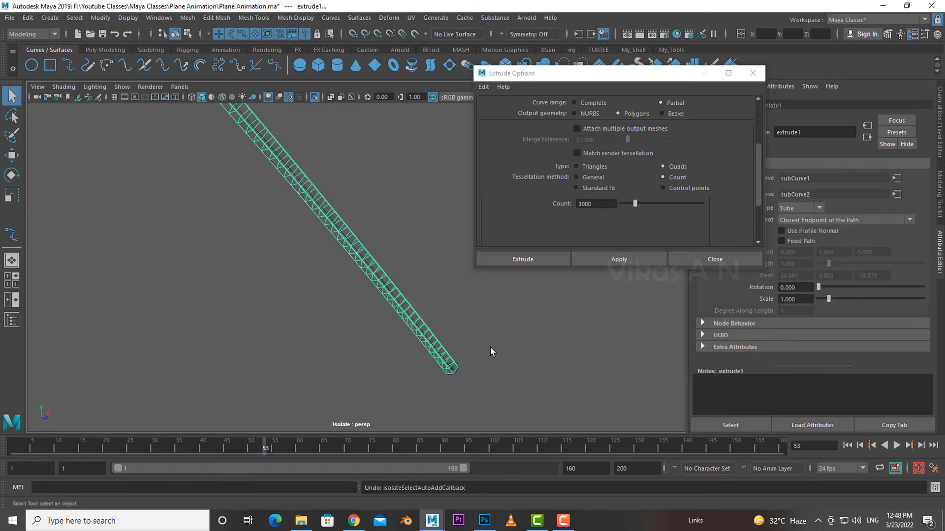
{"action": "key", "text": "ctrl+z"}
Extrude the circle along the flight path with a polygon count of 5000.
{"action": "left_click_drag", "start_coordinate": [605, 203], "coordinate": [575, 206]}
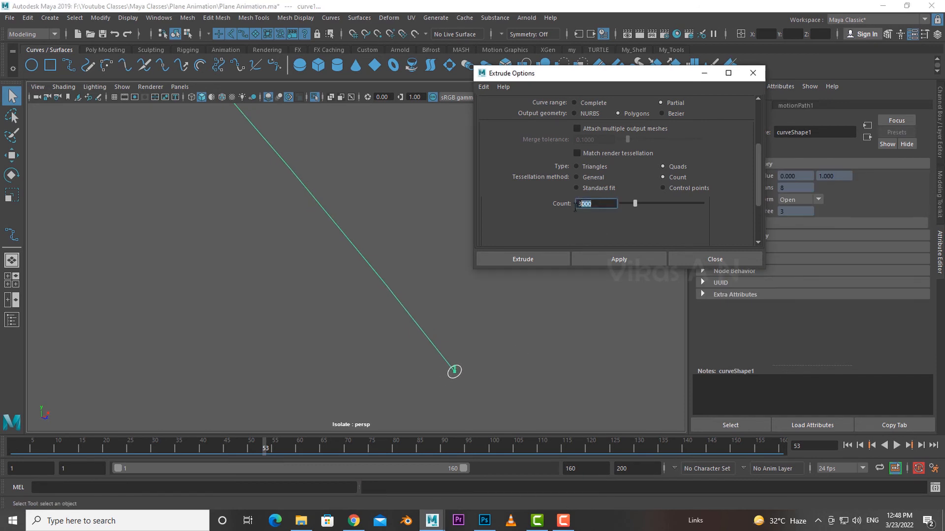
{"action": "type", "text": "5"}
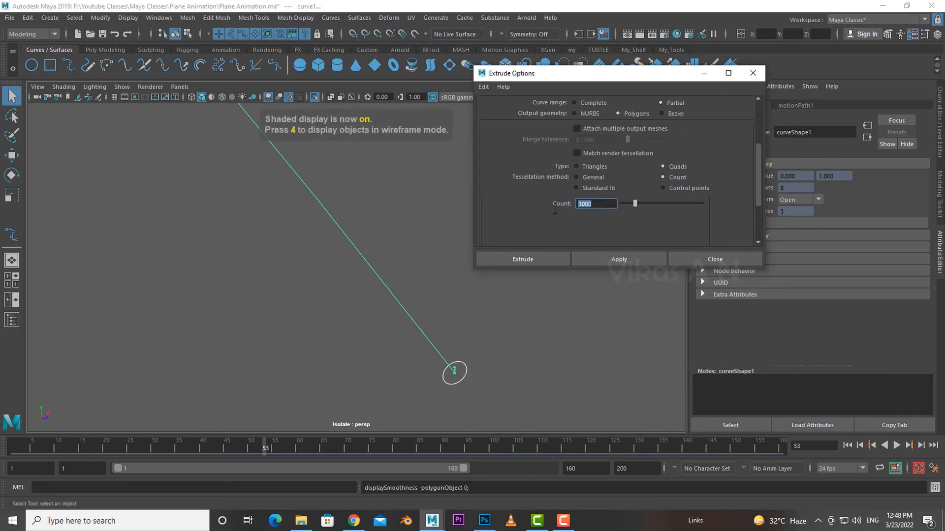
{"action": "type", "text": "5000"}
{"action": "left_click", "coordinate": [619, 259]}
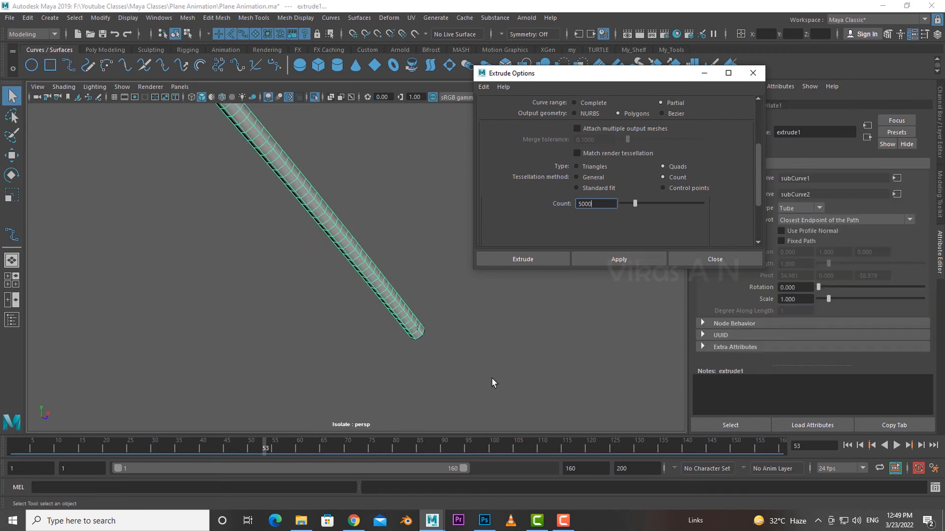
Clear the selection and turn off isolation to show the plane and map with the extruded tube.
{"action": "right_click_drag", "start_coordinate": [491, 378], "coordinate": [618, 398], "text": "alt"}
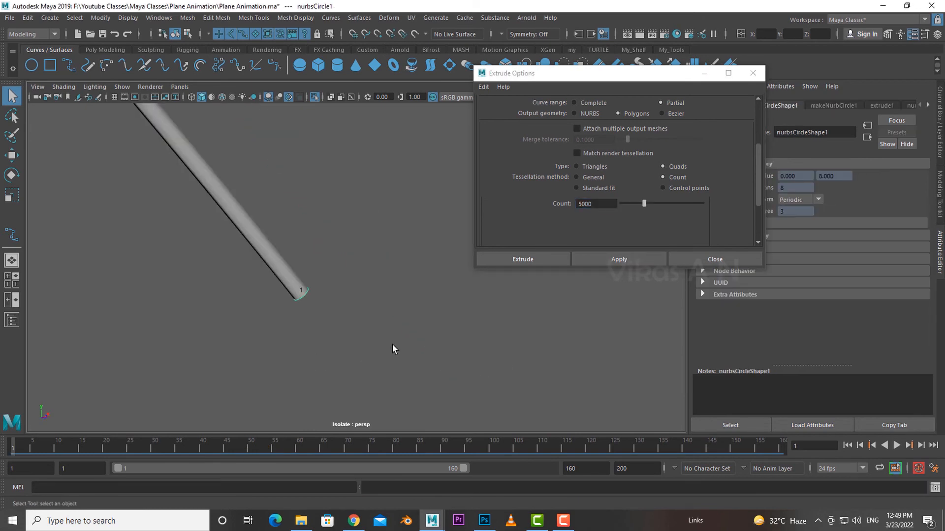
{"action": "left_click", "coordinate": [392, 344]}
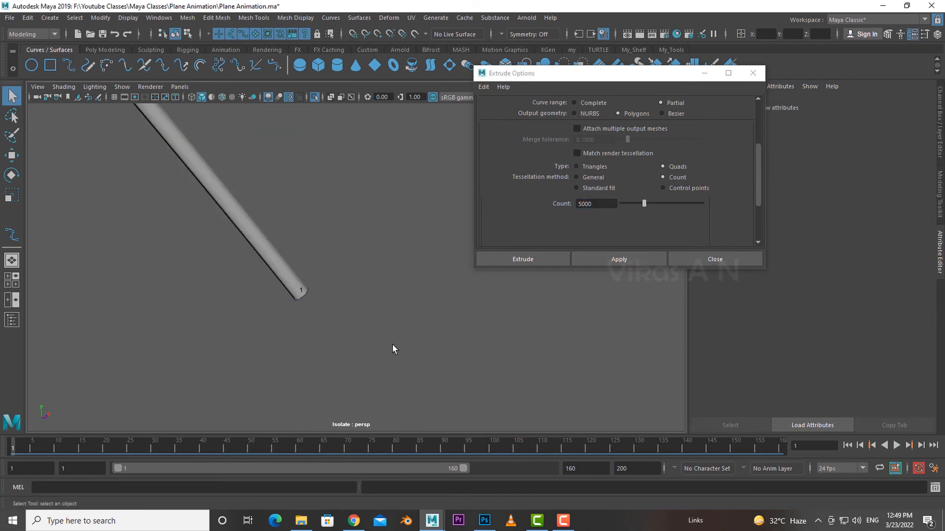
{"action": "key", "text": "ctrl+1"}
{"action": "scroll", "coordinate": [340, 375], "scroll_direction": "up", "scroll_amount": 3}
{"action": "middle_click_drag", "start_coordinate": [341, 375], "coordinate": [458, 444], "text": "alt"}
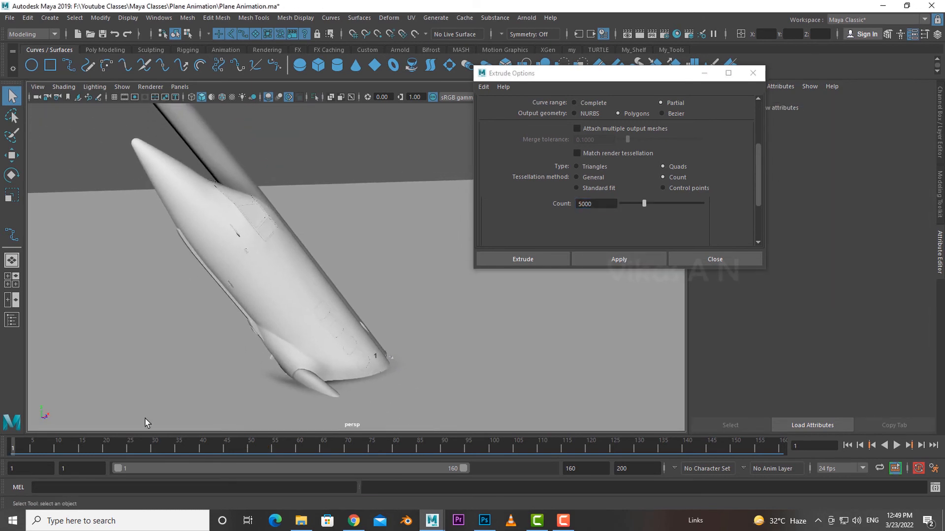
Move the plane away at frame 22 and scale the profile circle down uniformly to thin the extruded tube.
{"action": "left_click", "coordinate": [116, 448]}
{"action": "scroll", "coordinate": [302, 293], "scroll_direction": "down", "scroll_amount": 8}
{"action": "left_click_drag", "start_coordinate": [302, 293], "coordinate": [354, 311], "text": "alt"}
{"action": "scroll", "coordinate": [353, 311], "scroll_direction": "up", "scroll_amount": 6}
{"action": "scroll", "coordinate": [410, 340], "scroll_direction": "up", "scroll_amount": 6}
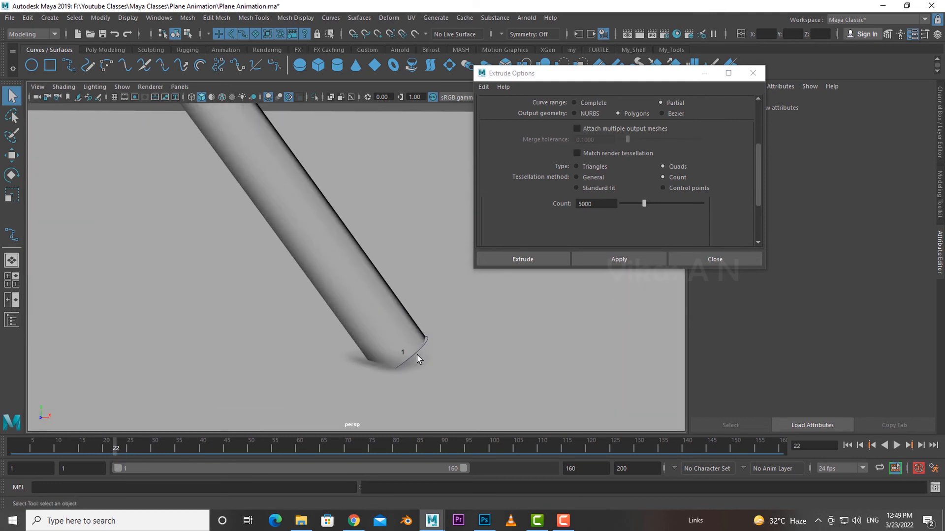
{"action": "left_click", "coordinate": [414, 353]}
{"action": "key", "text": "r"}
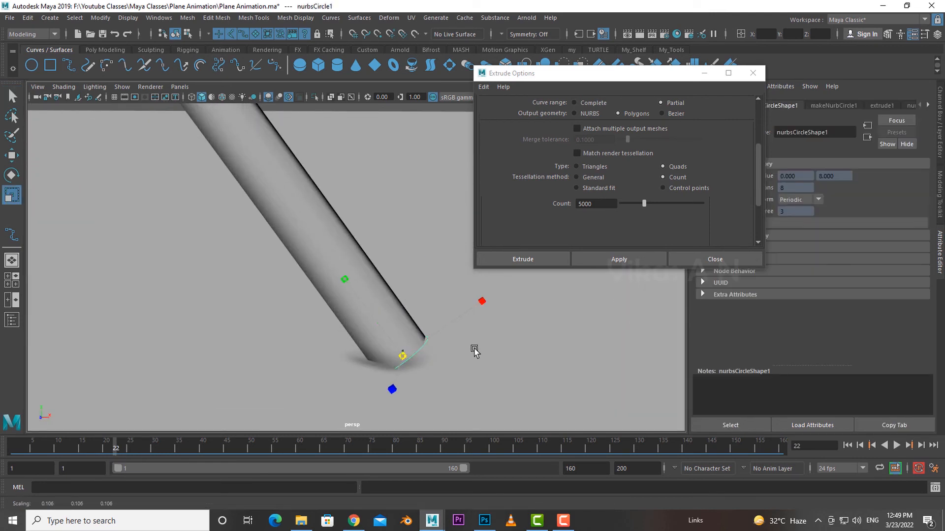
{"action": "mouse_move", "coordinate": [472, 350]}
{"action": "middle_mouse_down"}
{"action": "mouse_move", "coordinate": [454, 350]}
{"action": "mouse_move", "coordinate": [462, 351]}
{"action": "middle_mouse_up"}
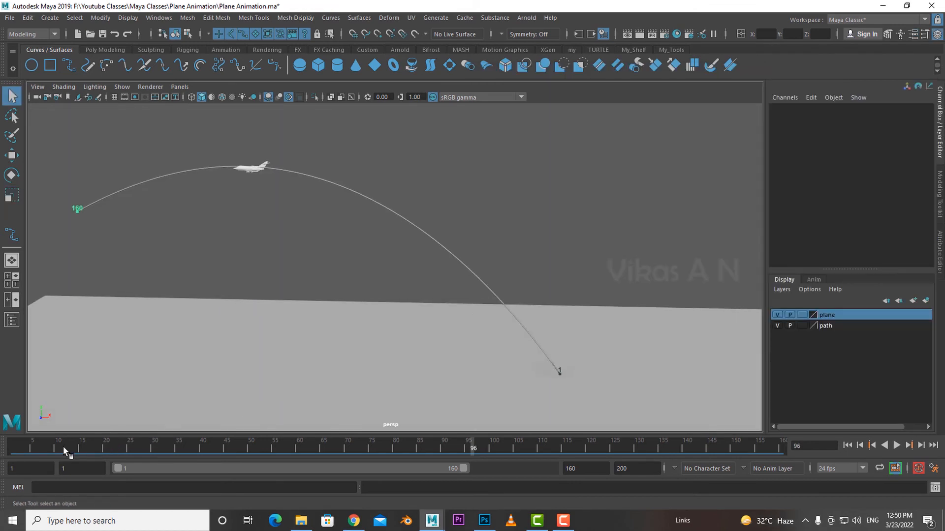
Scrub the plane along the path to frame 12 and select the extruded tube.
{"action": "left_click_drag", "start_coordinate": [11, 457], "coordinate": [438, 451]}
{"action": "middle_click_drag", "start_coordinate": [513, 392], "coordinate": [452, 359], "text": "alt"}
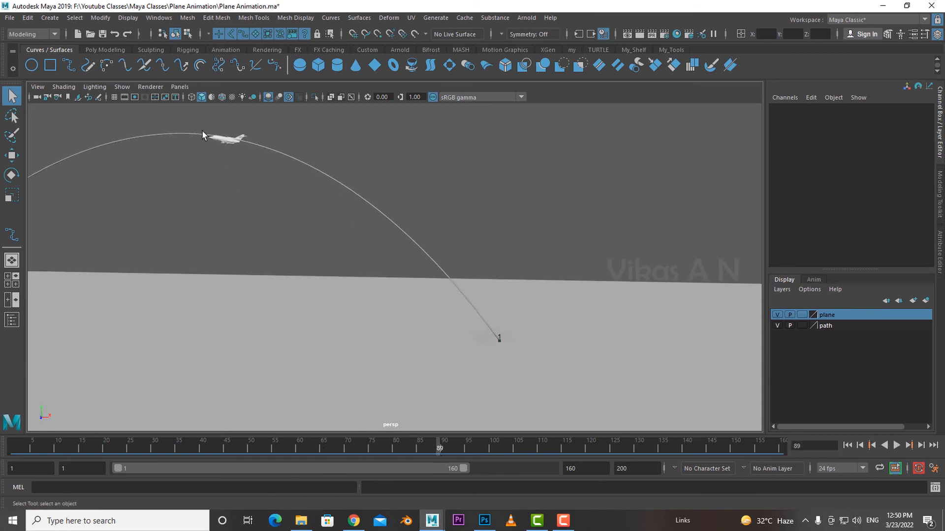
{"action": "left_click_drag", "start_coordinate": [97, 448], "coordinate": [67, 448]}
{"action": "scroll", "coordinate": [407, 325], "scroll_direction": "up", "scroll_amount": 3}
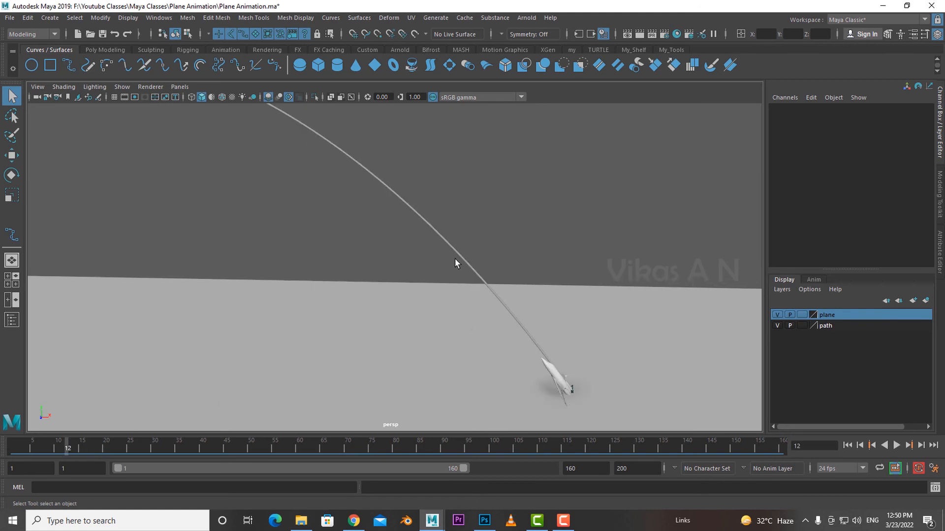
{"action": "left_click", "coordinate": [457, 258]}
{"action": "middle_click_drag", "start_coordinate": [513, 310], "coordinate": [379, 270], "text": "alt"}
{"action": "scroll", "coordinate": [378, 270], "scroll_direction": "up", "scroll_amount": 4}
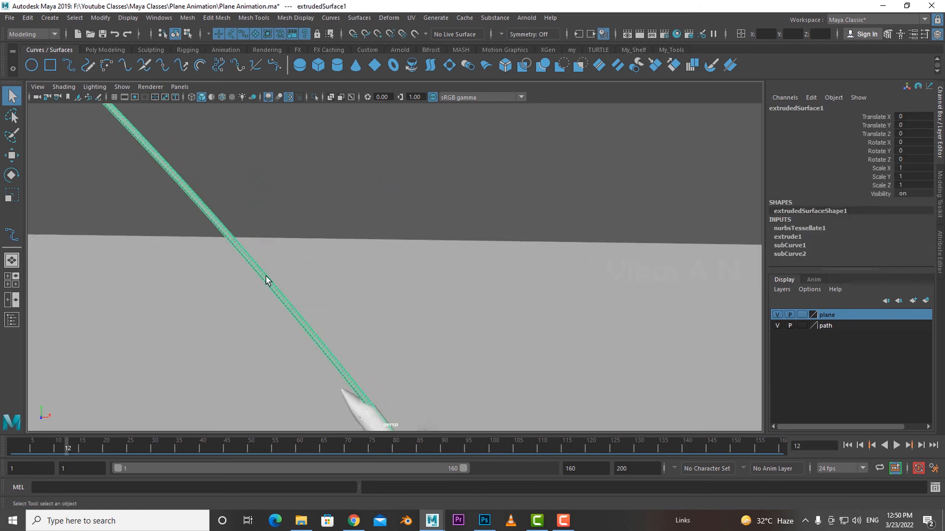
{"action": "left_click_drag", "start_coordinate": [266, 281], "coordinate": [451, 307], "text": "alt"}
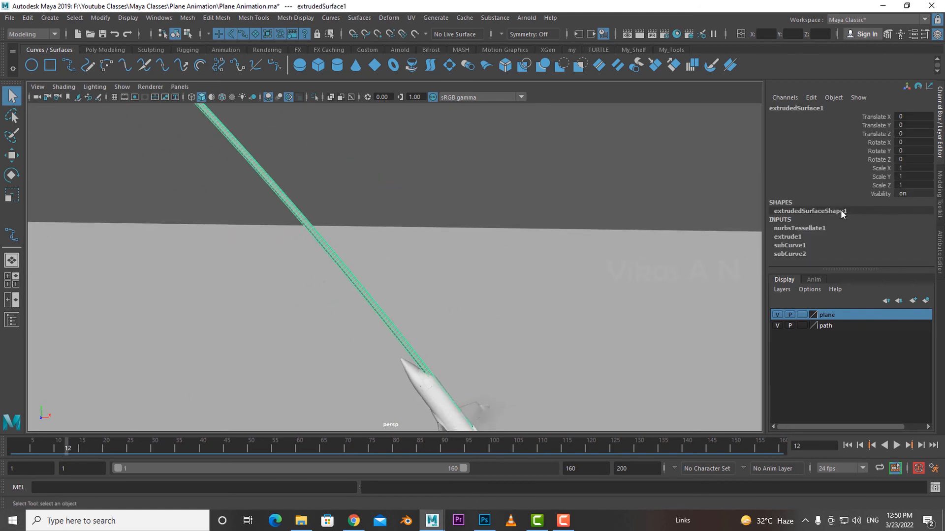
Reduce the Max Value of the tube's subCurve2 input to 0.
{"action": "left_click", "coordinate": [799, 253]}
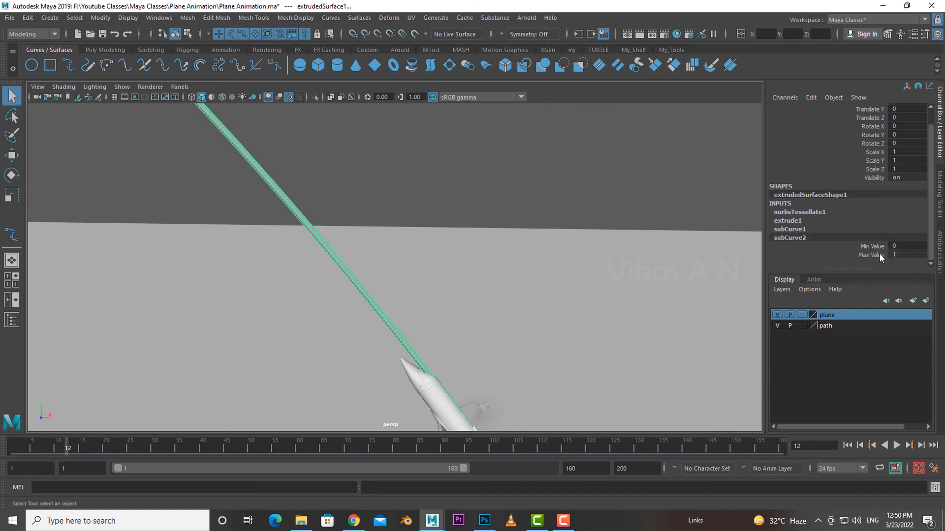
{"action": "left_click", "coordinate": [869, 255]}
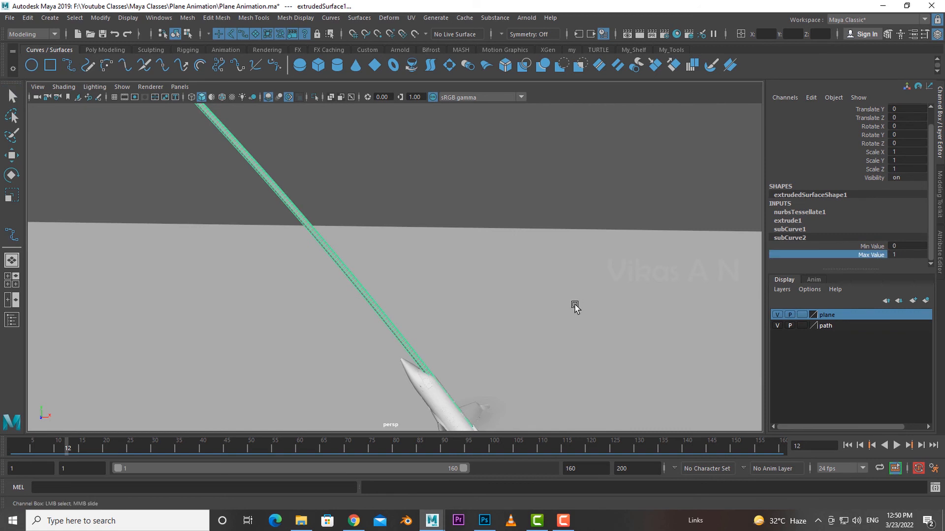
{"action": "right_click_drag", "start_coordinate": [576, 308], "coordinate": [525, 307], "text": "alt"}
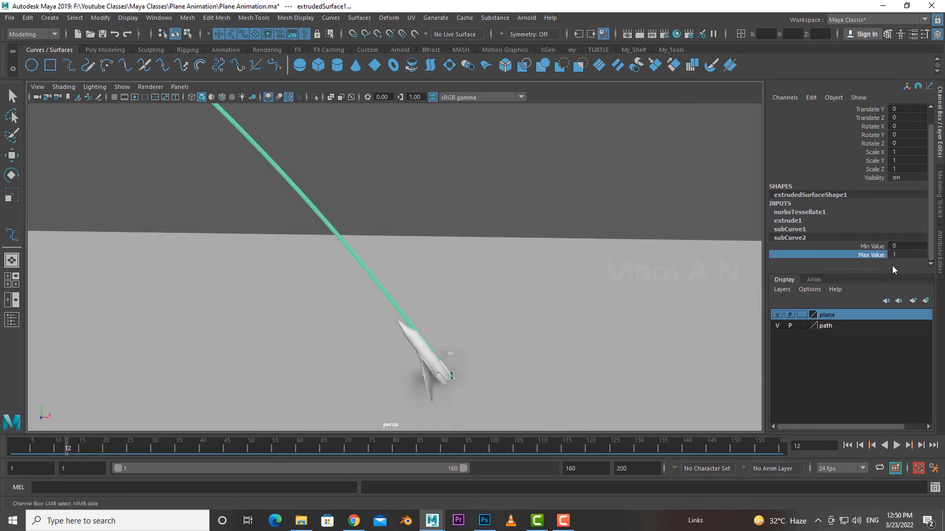
{"action": "left_click_drag", "start_coordinate": [587, 336], "coordinate": [565, 374], "text": "alt"}
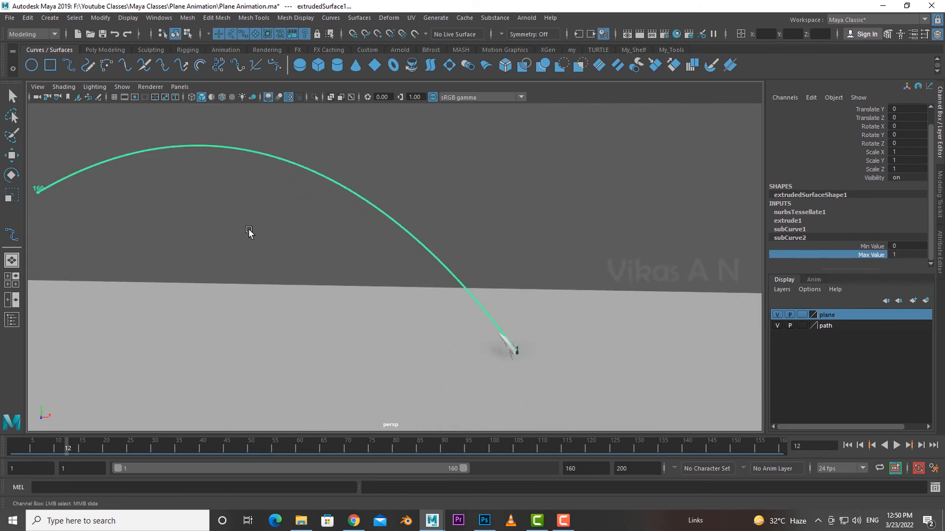
{"action": "middle_click_drag", "start_coordinate": [629, 272], "coordinate": [622, 269]}
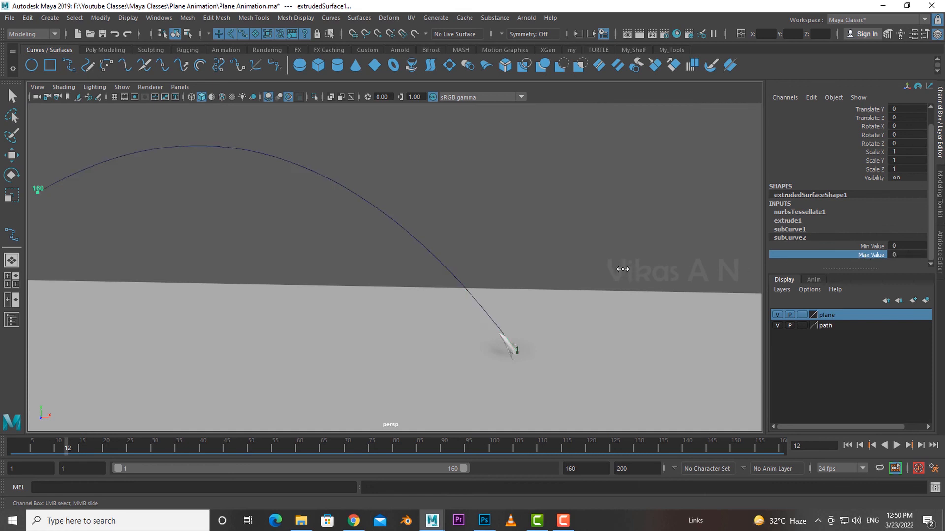
{"action": "mouse_move", "coordinate": [538, 271]}
{"action": "middle_mouse_down"}
{"action": "mouse_move", "coordinate": [548, 271]}
{"action": "mouse_move", "coordinate": [533, 280]}
{"action": "middle_mouse_up"}
Set a key on the tube's subCurve2 Max Value at frame 1.
{"action": "left_click", "coordinate": [15, 449]}
{"action": "right_click", "coordinate": [870, 260]}
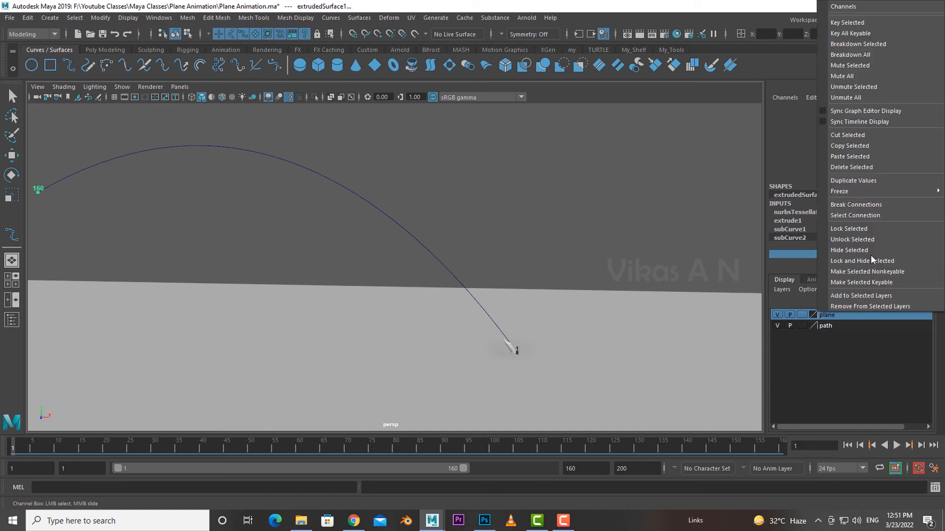
{"action": "left_click", "coordinate": [847, 24]}
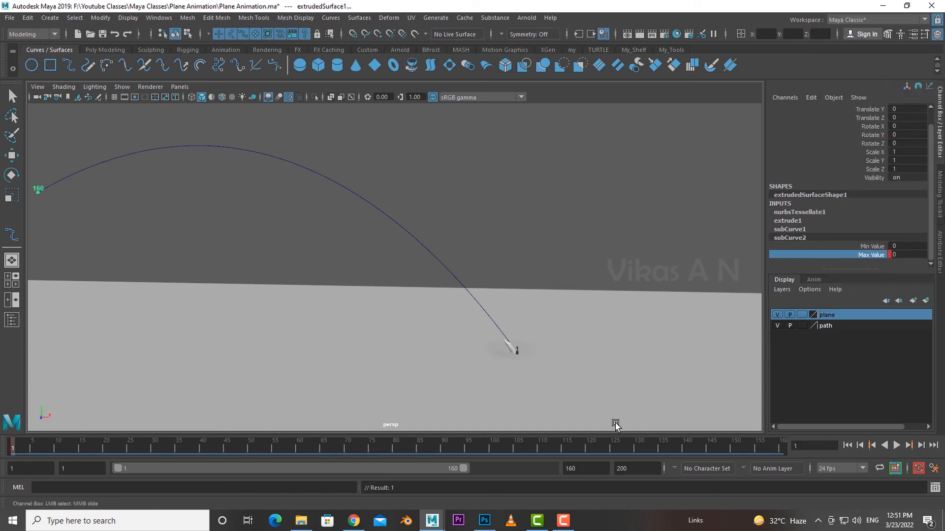
Set the tube's subCurve2 Max Value to 1 at frame 160 and deselect the tube.
{"action": "left_click", "coordinate": [784, 449]}
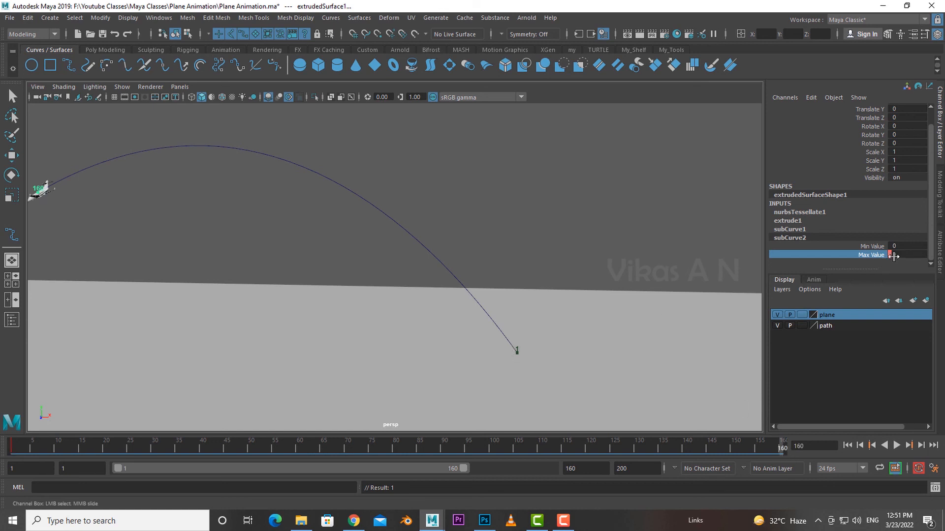
{"action": "middle_click_drag", "start_coordinate": [538, 238], "coordinate": [601, 234]}
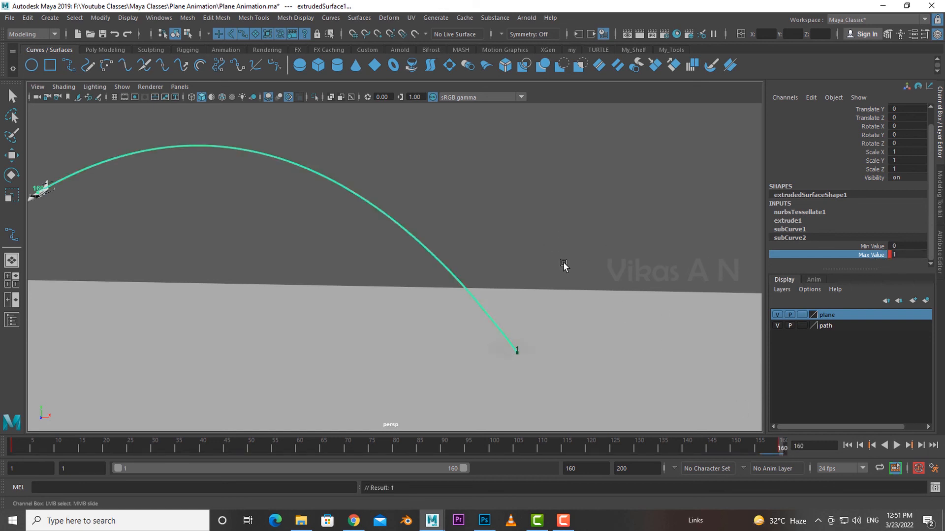
{"action": "left_click", "coordinate": [577, 241]}
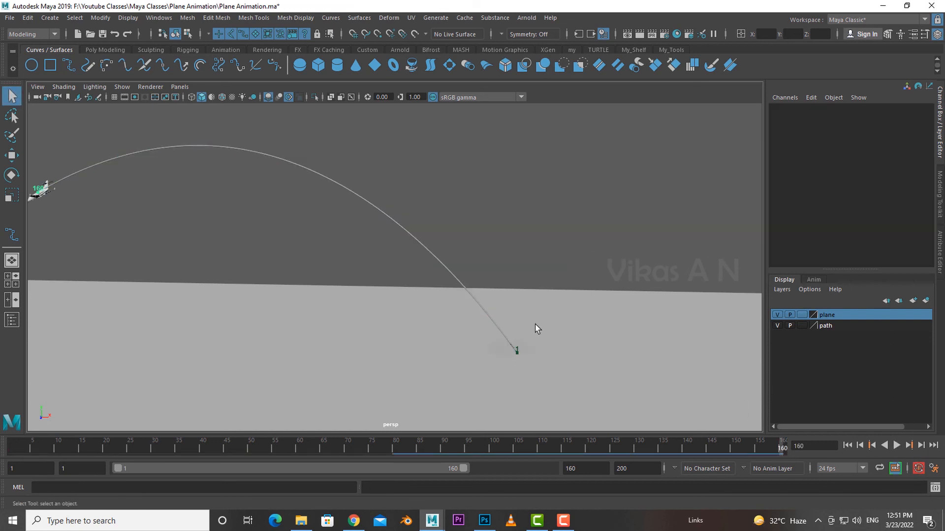
Play the animation to check that the tube trail grows behind the plane along the path, and stop playback.
{"action": "middle_click_drag", "start_coordinate": [515, 351], "coordinate": [609, 373], "text": "alt"}
{"action": "scroll", "coordinate": [570, 376], "scroll_direction": "down", "scroll_amount": 1}
{"action": "scroll", "coordinate": [564, 374], "scroll_direction": "up", "scroll_amount": 1}
{"action": "left_click", "coordinate": [897, 446]}
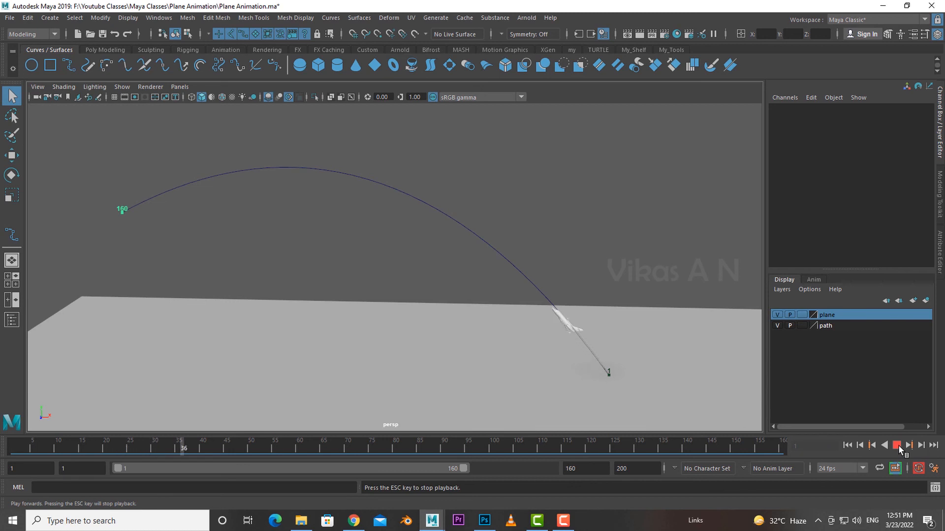
{"action": "left_click", "coordinate": [897, 446]}
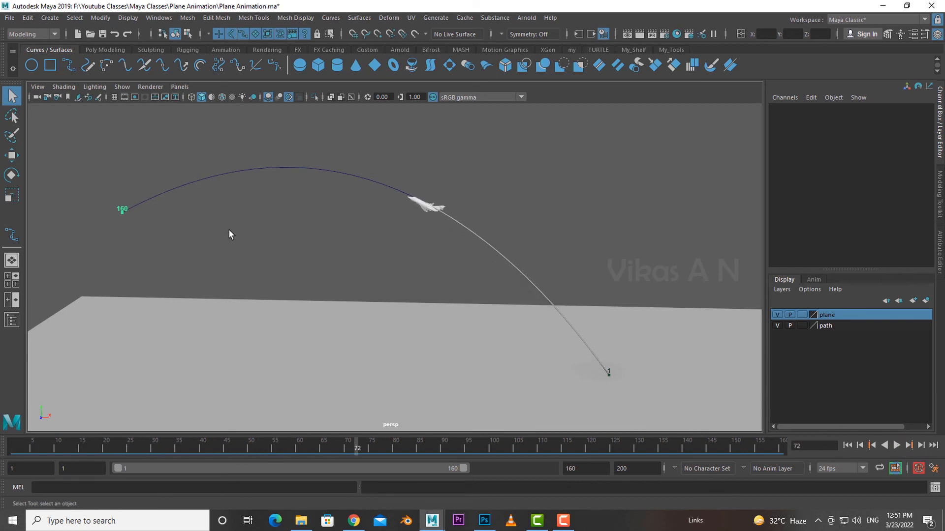
Hide all object types in the perspective view and display only polygons, leaving out the path curve and frame markers.
{"action": "left_click", "coordinate": [122, 87]}
{"action": "left_click", "coordinate": [143, 90]}
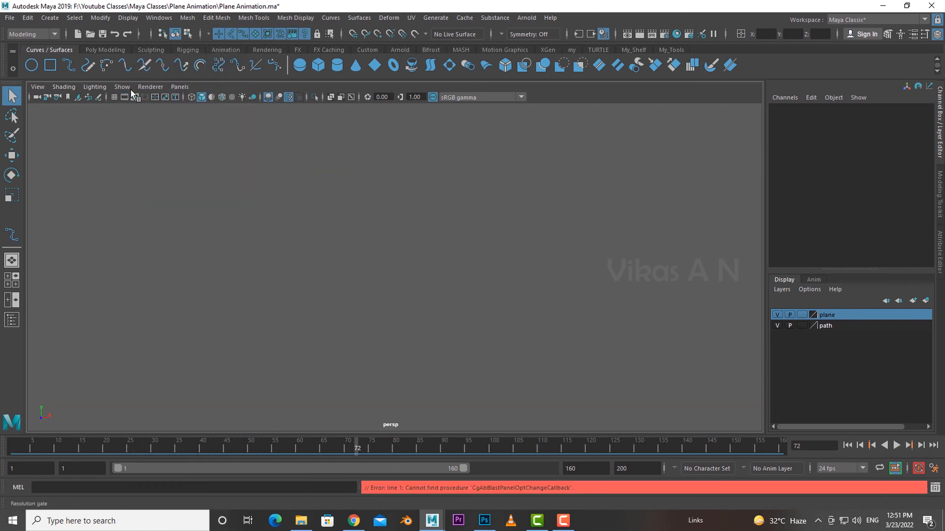
{"action": "left_click", "coordinate": [122, 87]}
{"action": "left_click", "coordinate": [150, 78]}
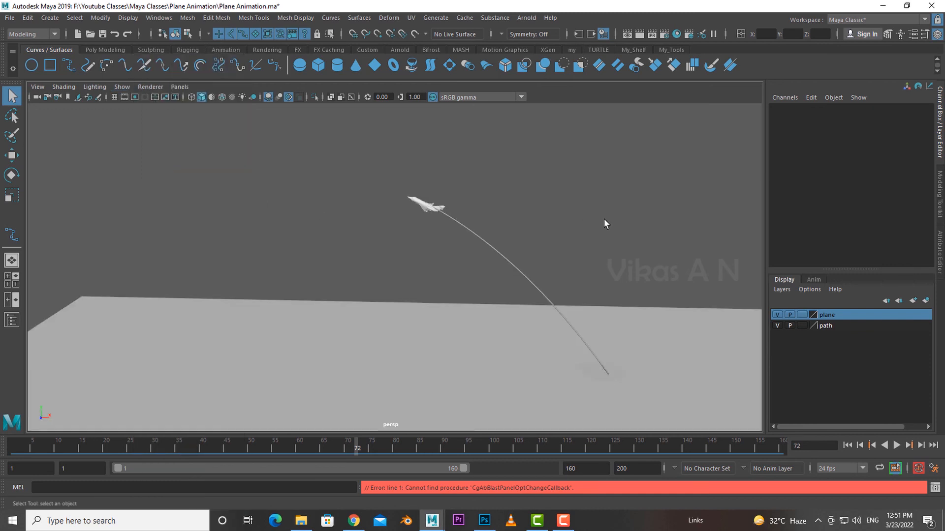
Turn on textured display, play back the flight over the world map, and scrub the stopped animation to frame 146.
{"action": "key", "text": "6"}
{"action": "key", "text": "alt+v"}
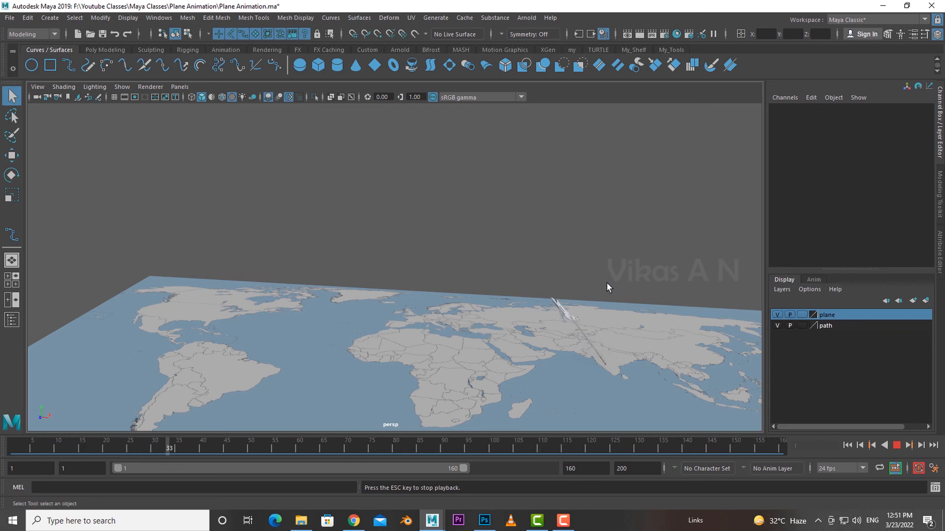
{"action": "left_click_drag", "start_coordinate": [606, 282], "coordinate": [637, 285], "text": "alt"}
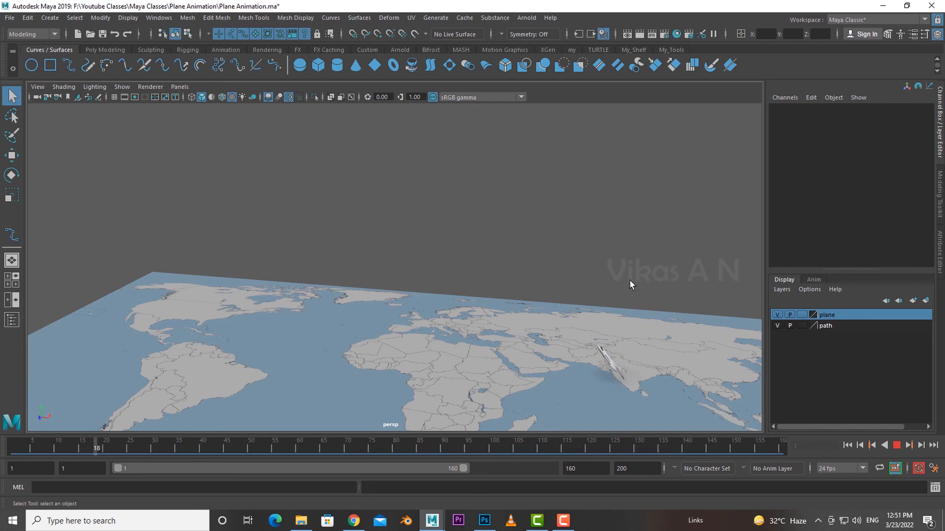
{"action": "left_click_drag", "start_coordinate": [630, 280], "coordinate": [671, 284], "text": "alt"}
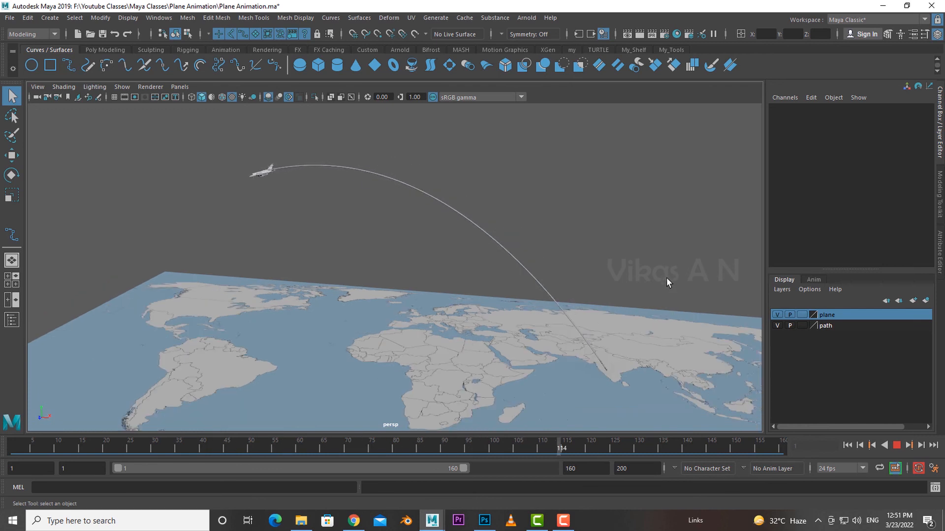
{"action": "key", "text": "Escape"}
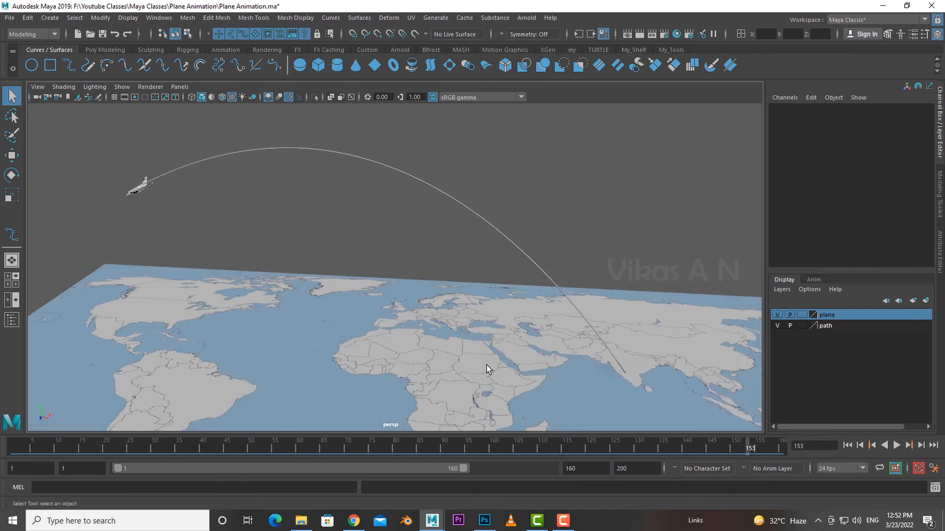
{"action": "left_click_drag", "start_coordinate": [75, 442], "coordinate": [713, 465]}
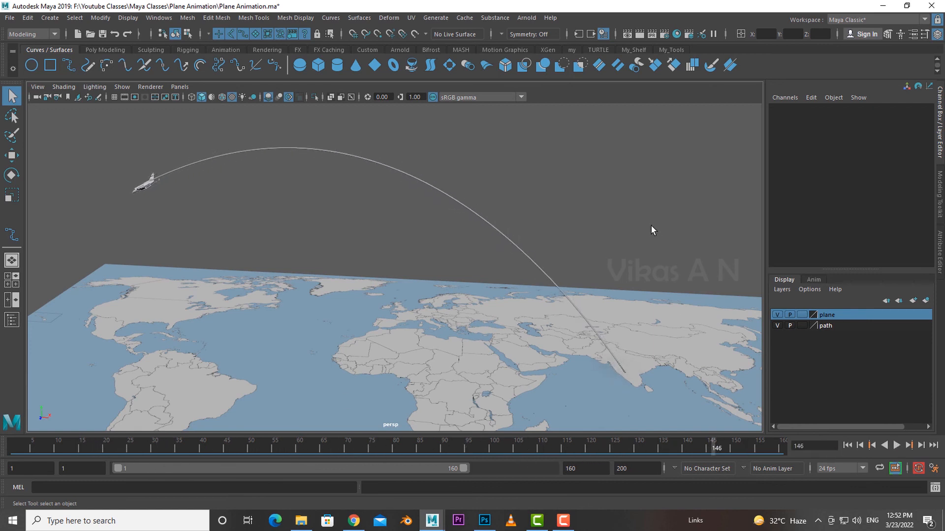